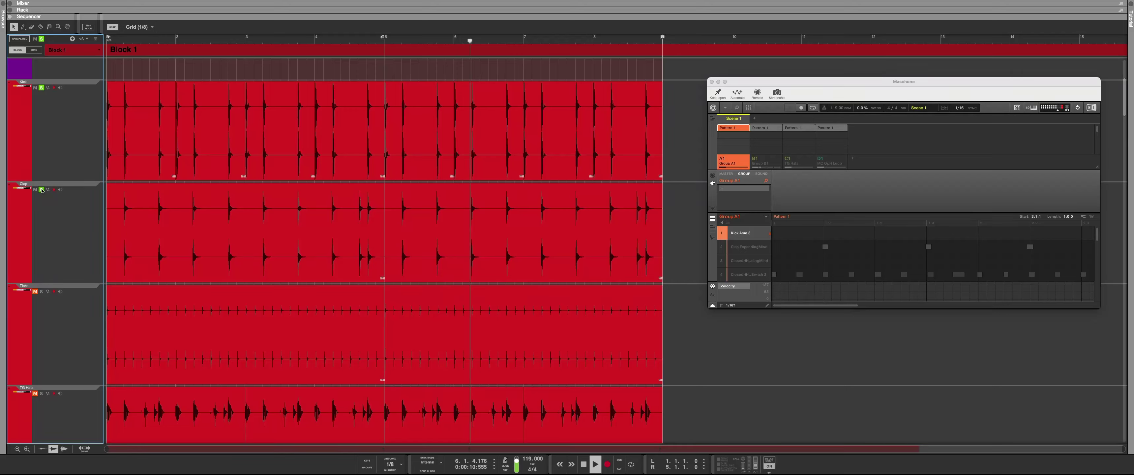
Step: Solo the third drum track in the sequencer, unmute the clap and closed hi-hat sounds in Maschine, and review the group's remaining sounds
click(721, 250)
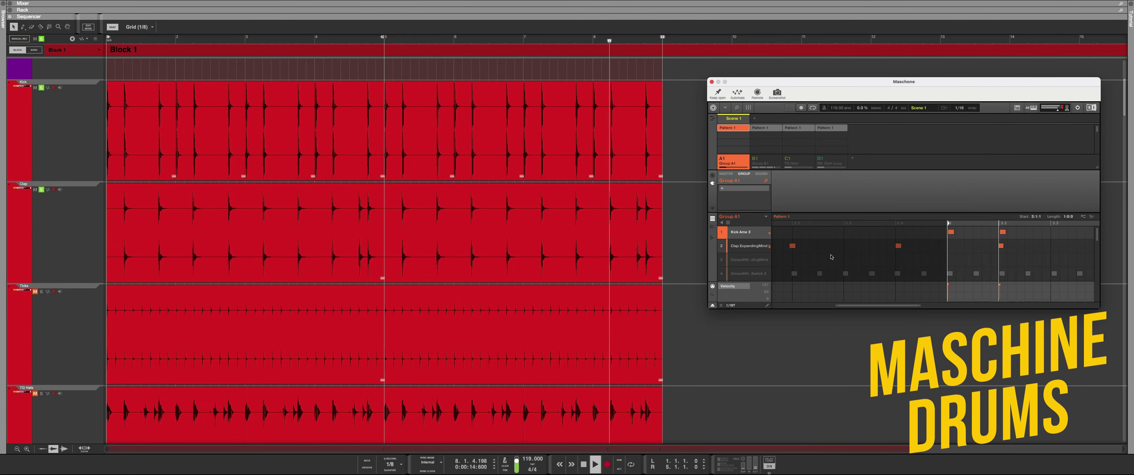
click(41, 291)
click(718, 278)
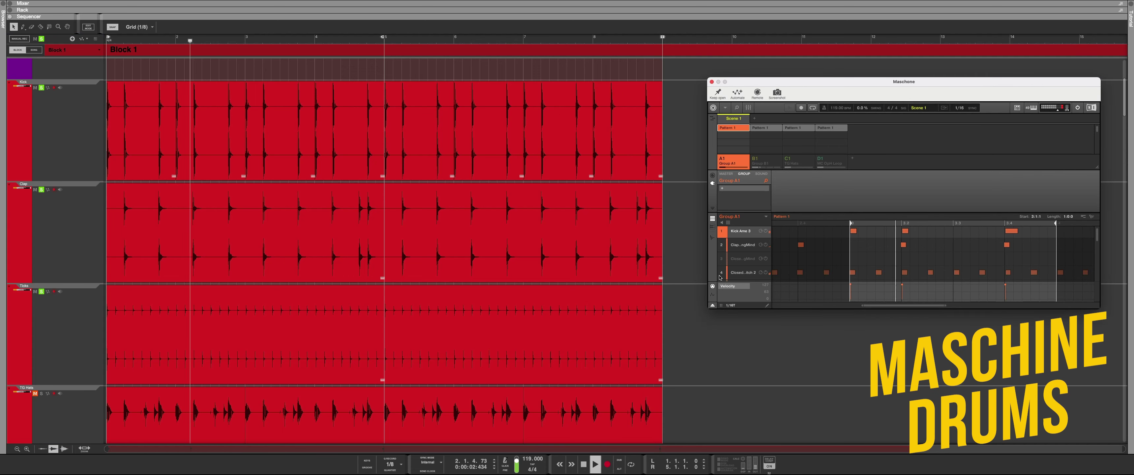
scroll(805, 280, down, 2)
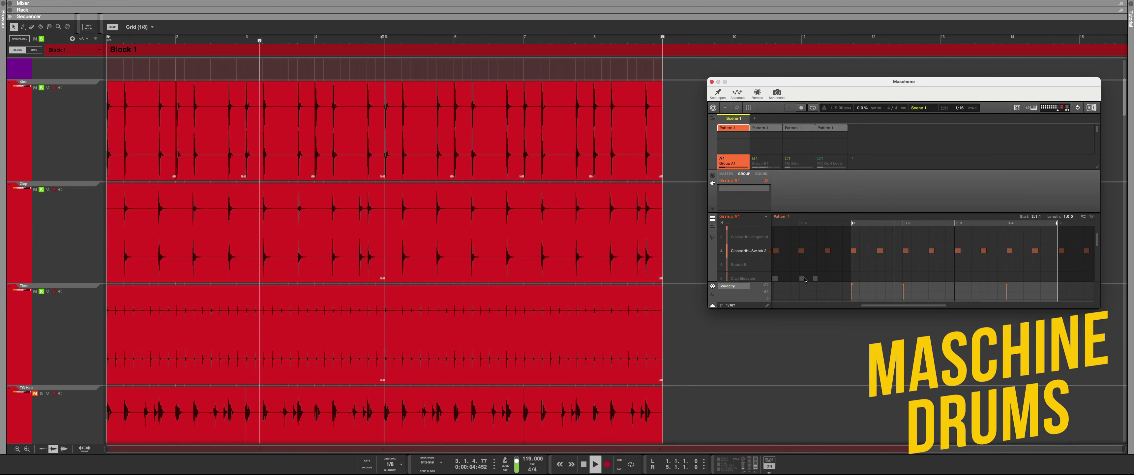
scroll(805, 280, down, 2)
scroll(805, 280, down, 1)
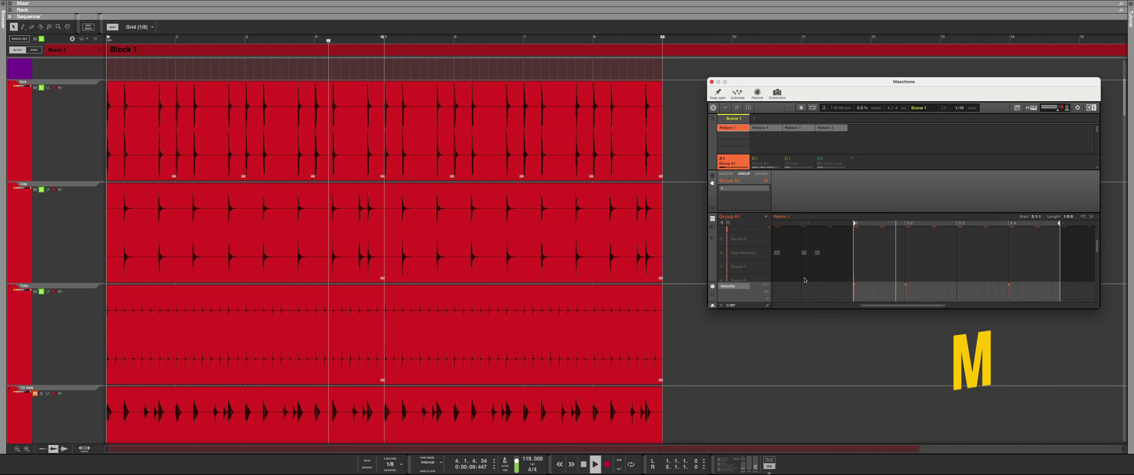
scroll(279, 296, down, 4)
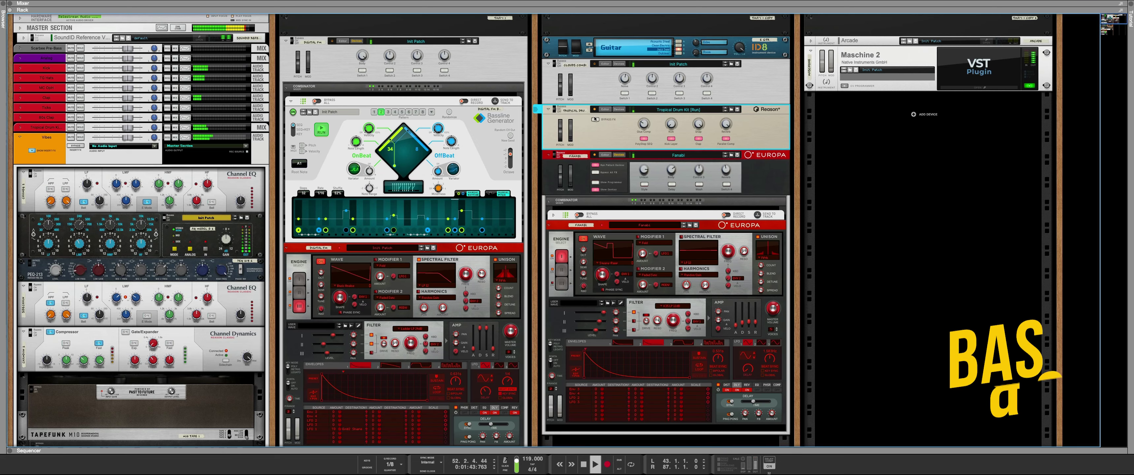
Step: Hide the devices of the Europa Combinator below the Tropical Drum Kit and inspect the Monotone and Kontakt bass instruments
click(617, 153)
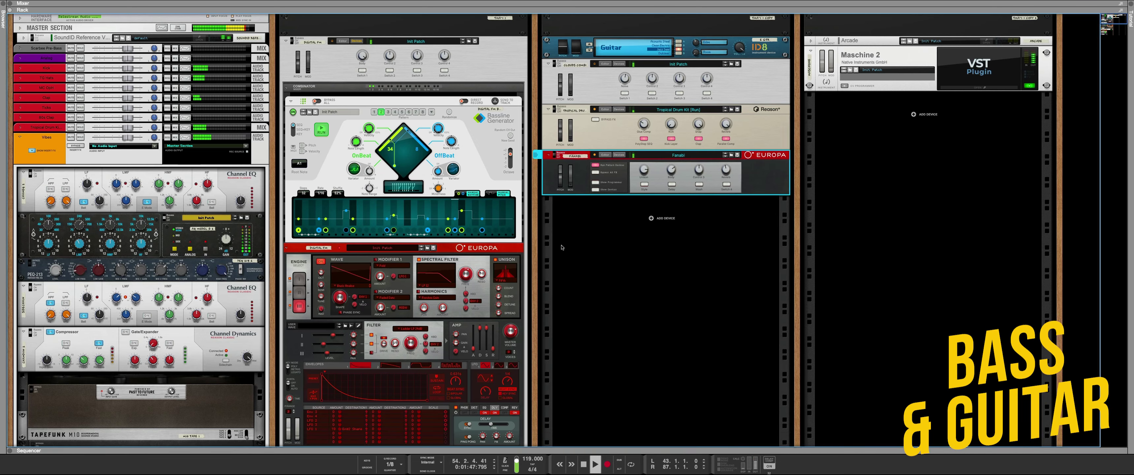
scroll(553, 253, down, 1)
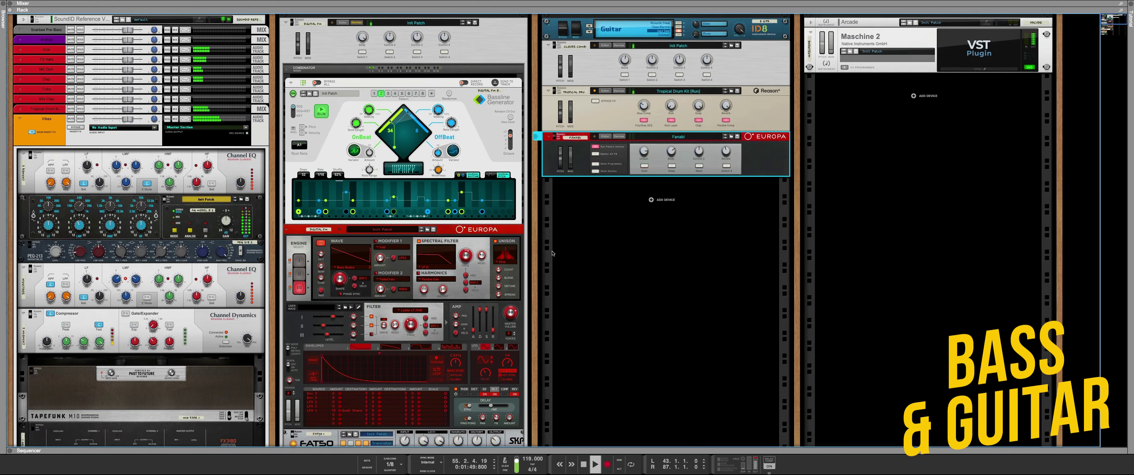
scroll(553, 253, down, 20)
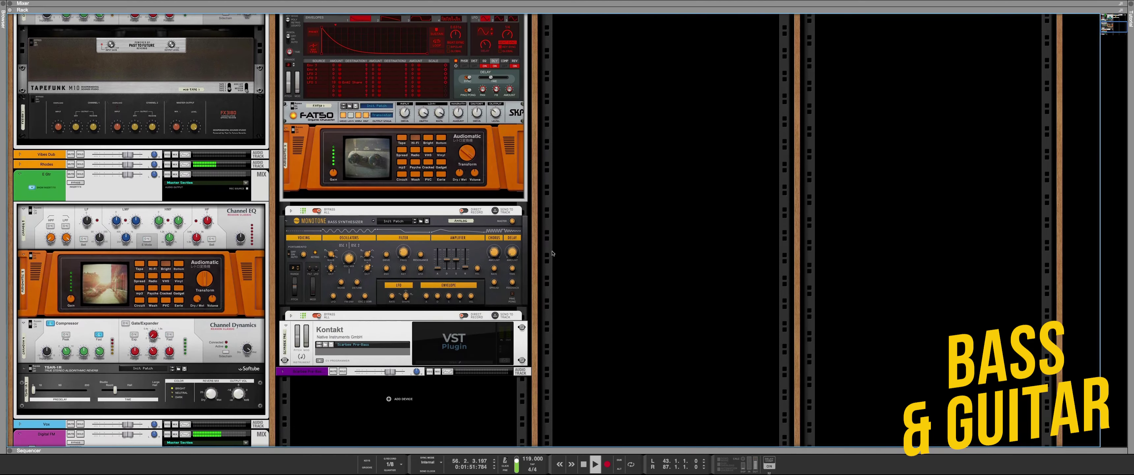
scroll(553, 254, down, 4)
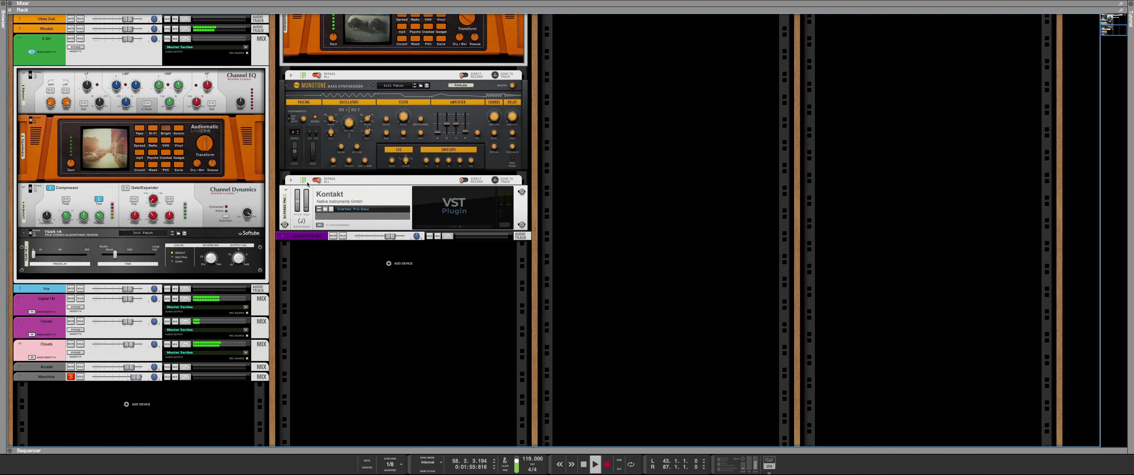
click(291, 180)
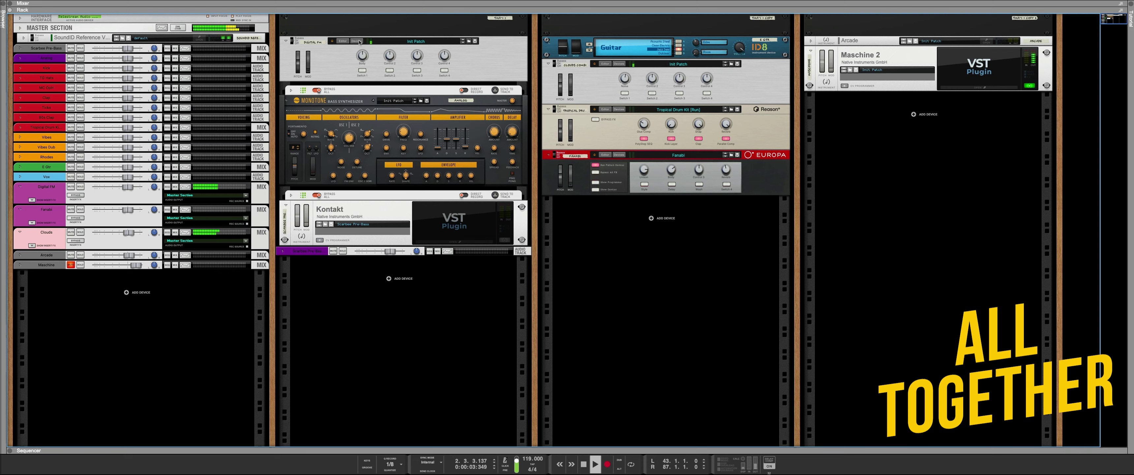
Step: Show the devices inside the Digital FM Combinator and inspect its Bassline Generator, Europa and effects chain
scroll(360, 43, down, 2)
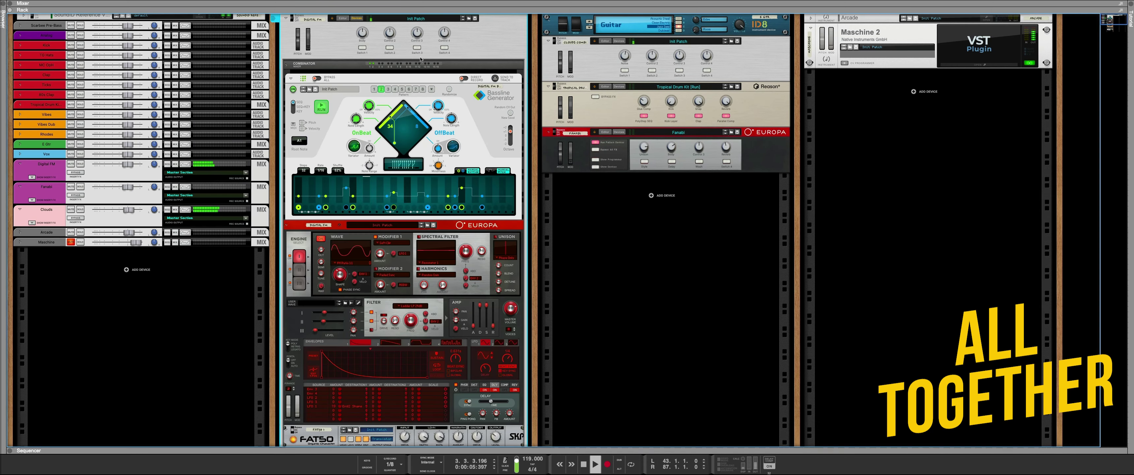
scroll(419, 65, up, 2)
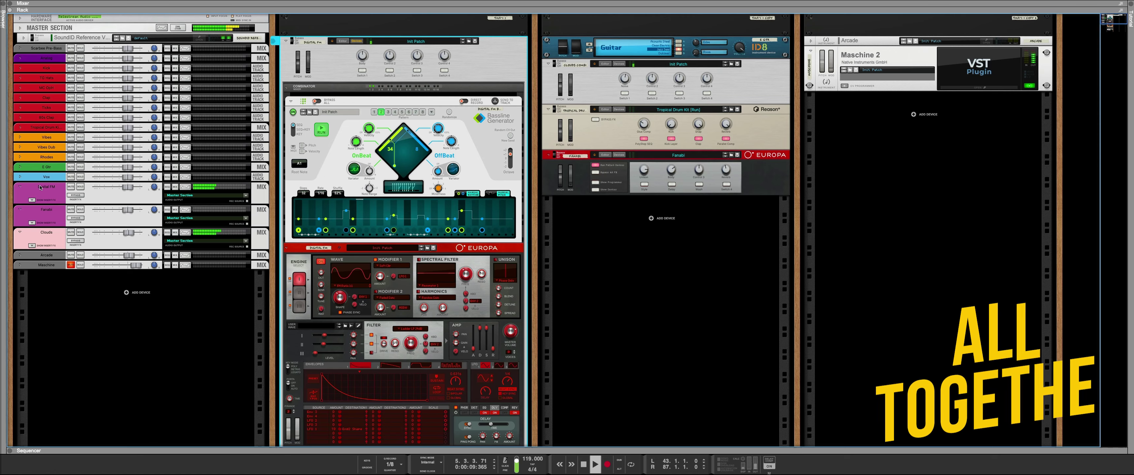
scroll(123, 162, down, 1)
scroll(123, 161, down, 5)
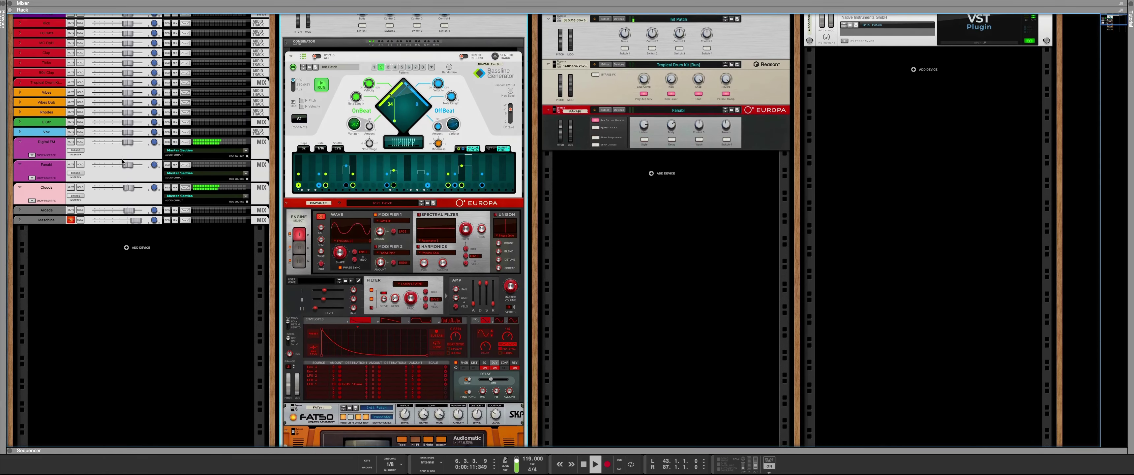
scroll(123, 162, up, 6)
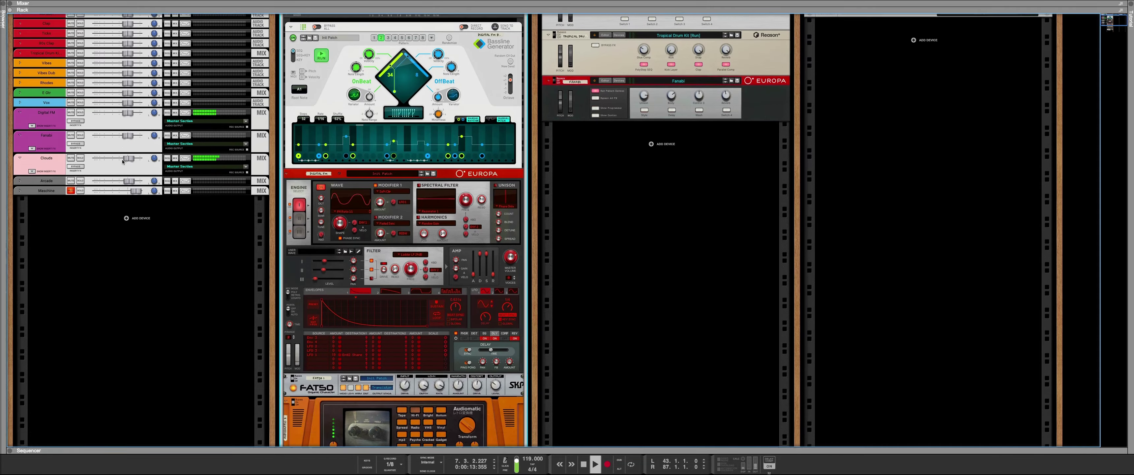
scroll(123, 162, up, 1)
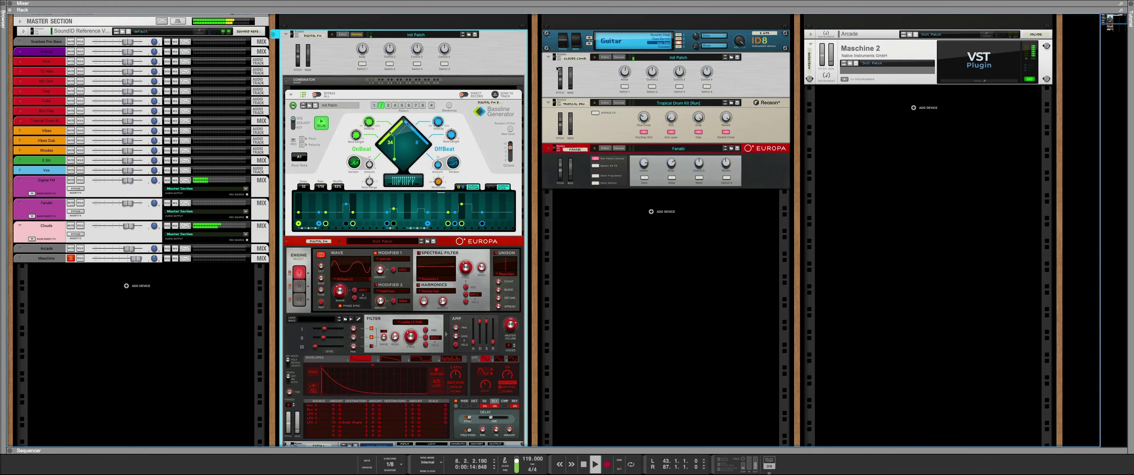
Step: Show the devices of the Clouds Combinator with its Grain synth, plus the insert effects of the Digital FM and Clouds channels
click(618, 57)
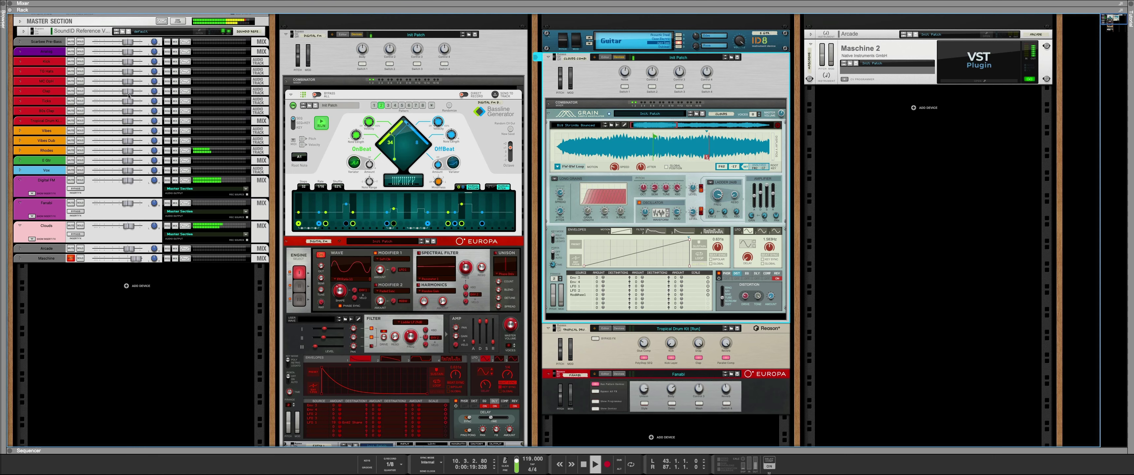
click(32, 194)
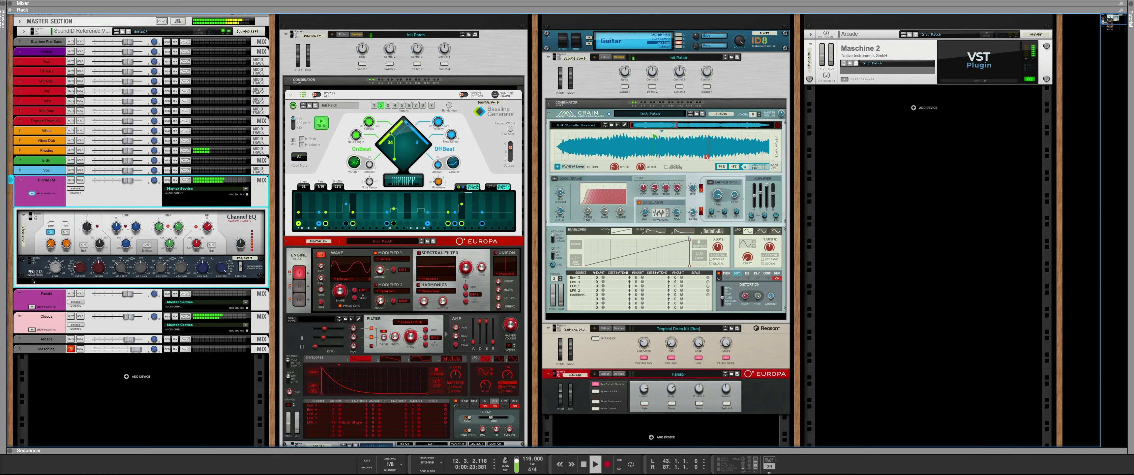
click(32, 329)
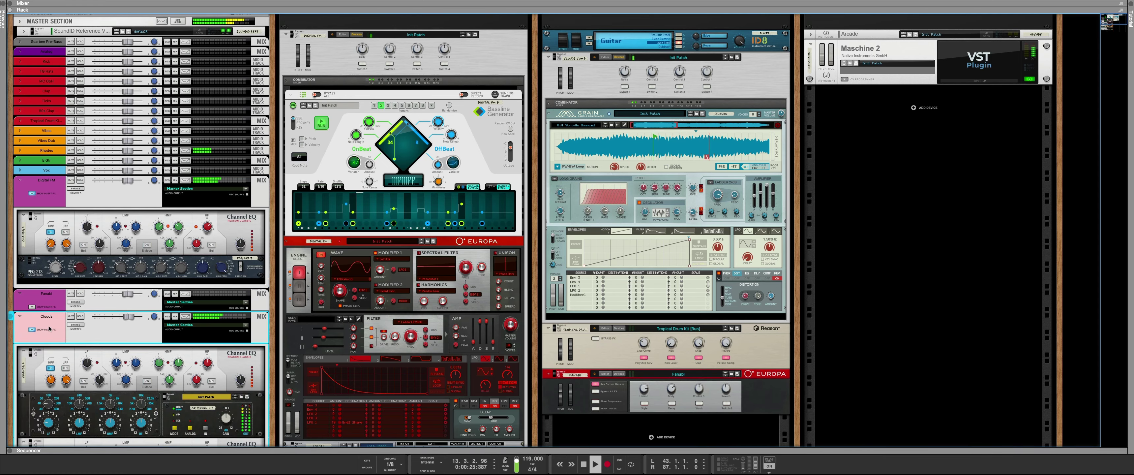
scroll(778, 296, down, 3)
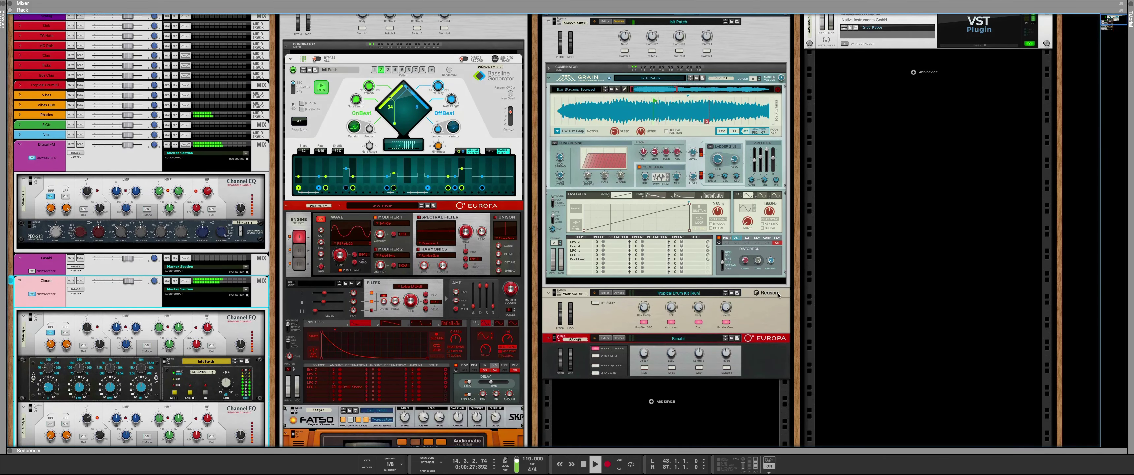
scroll(779, 295, up, 2)
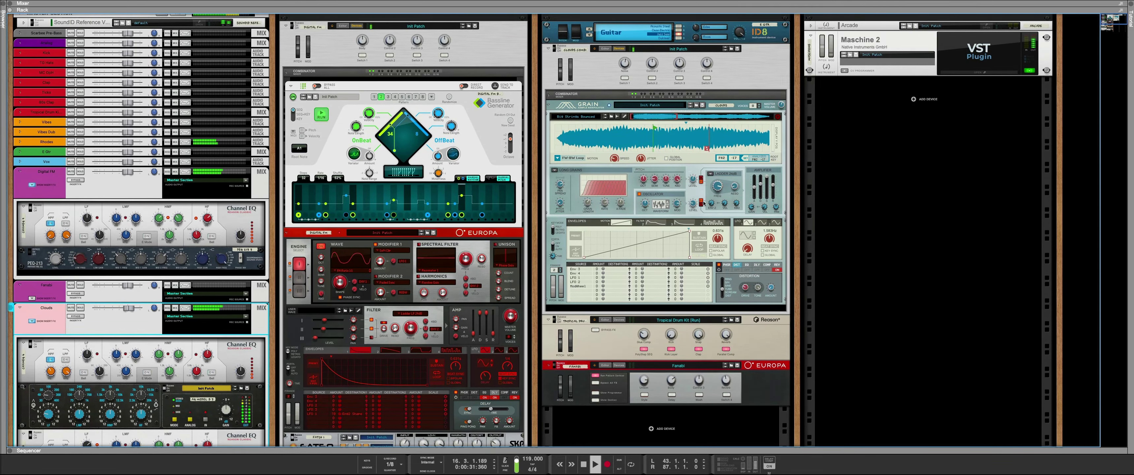
Step: Switch to the sequencer and examine the song's arrangement from the drum tracks down to the Clouds lanes
key(F7)
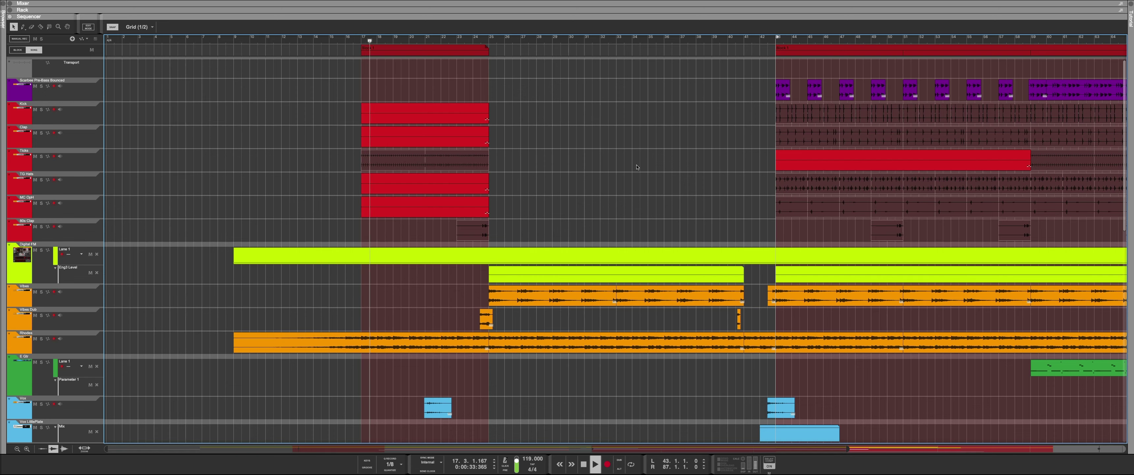
scroll(504, 149, down, 4)
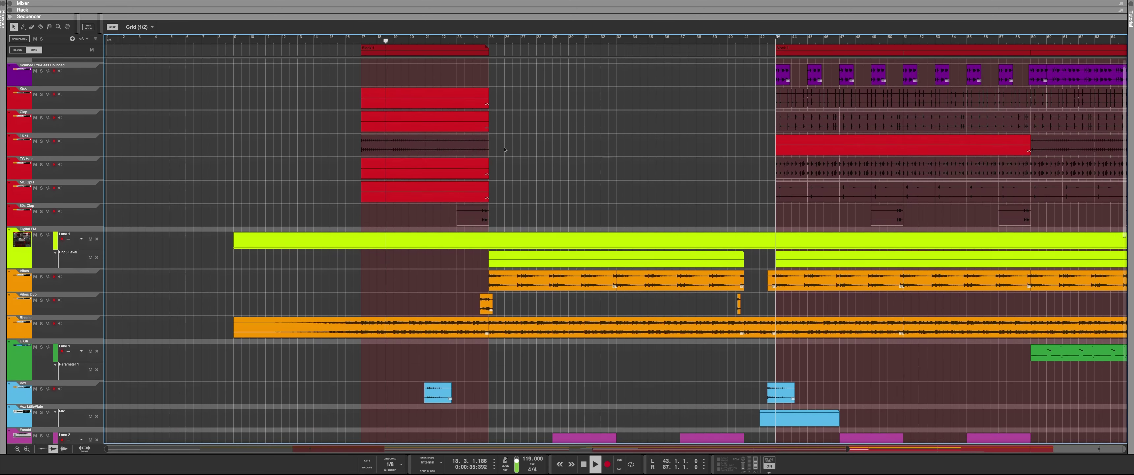
scroll(504, 149, down, 3)
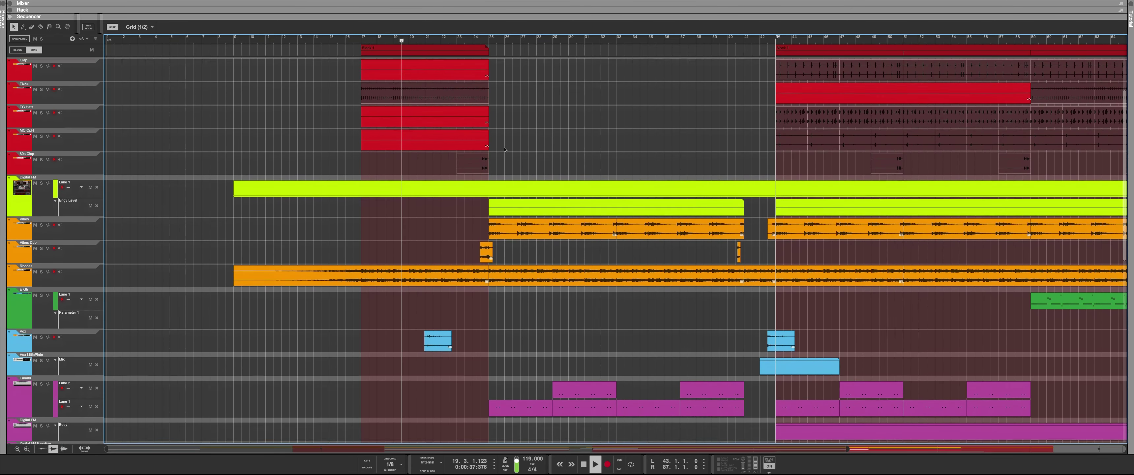
scroll(504, 150, down, 1)
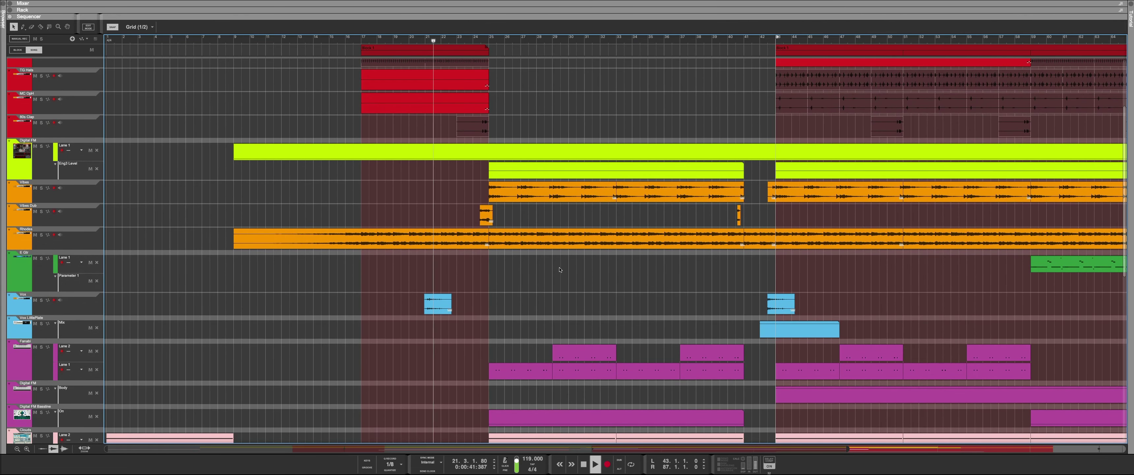
scroll(567, 277, right, 3)
scroll(567, 278, down, 1)
scroll(567, 277, right, 5)
scroll(567, 277, down, 2)
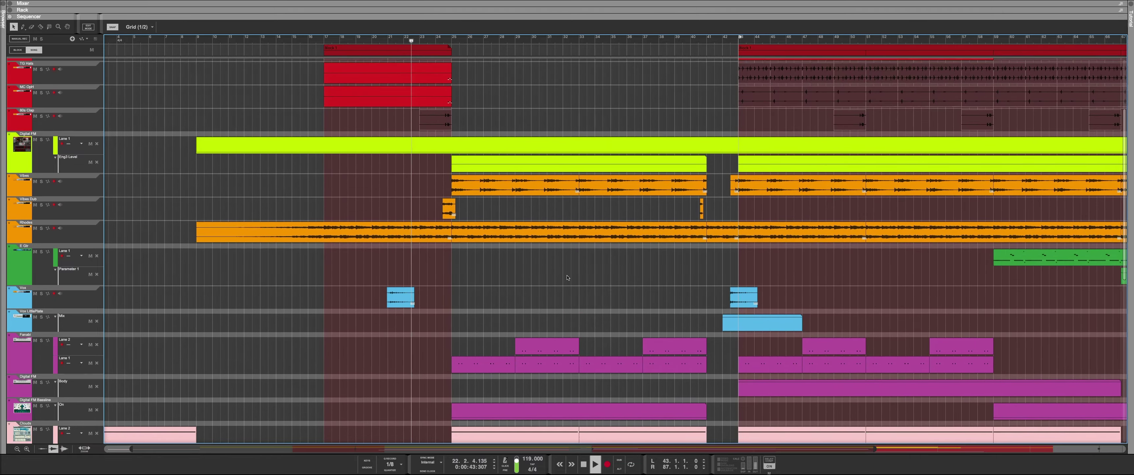
scroll(568, 278, right, 1)
scroll(567, 278, down, 1)
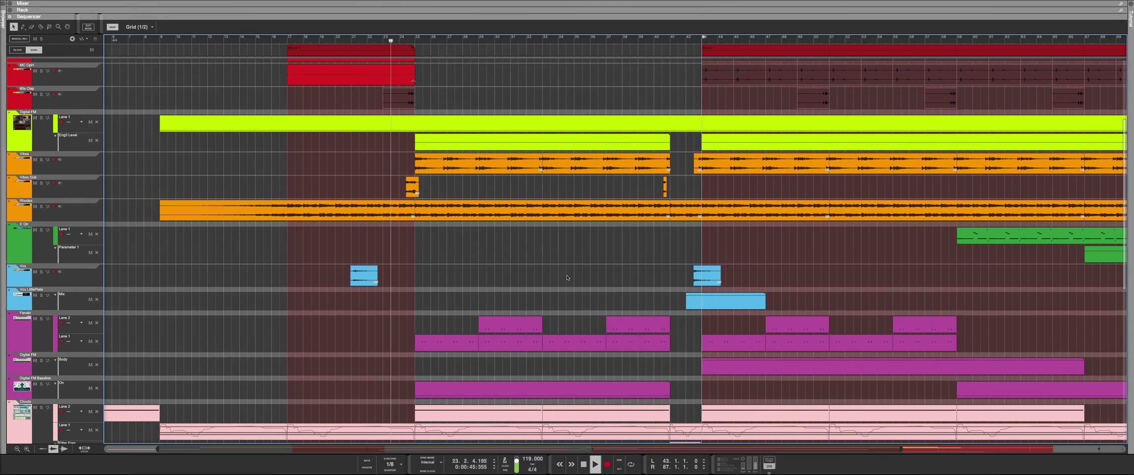
scroll(567, 277, right, 3)
scroll(567, 277, down, 1)
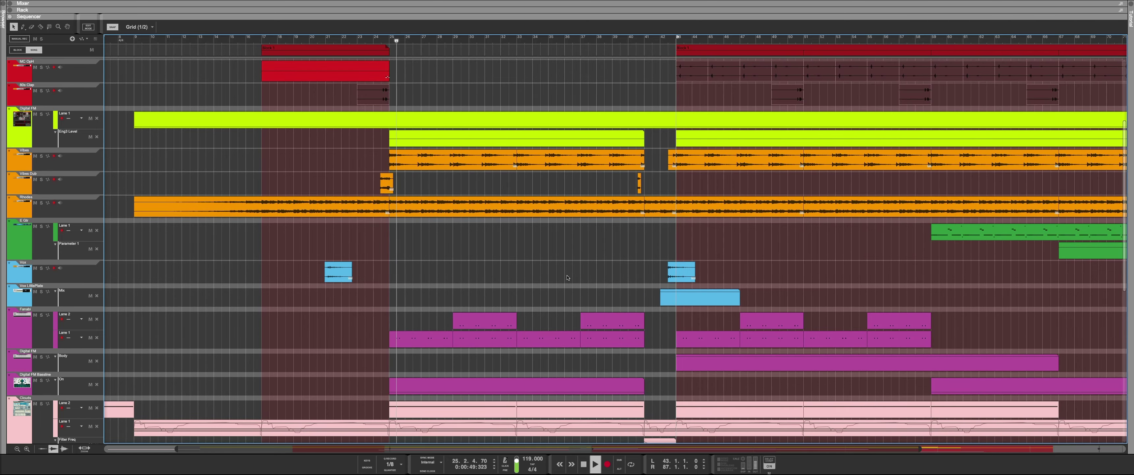
Step: Return to the rack and show the devices of the Europa Combinator below the Tropical Drum Kit
key(F6)
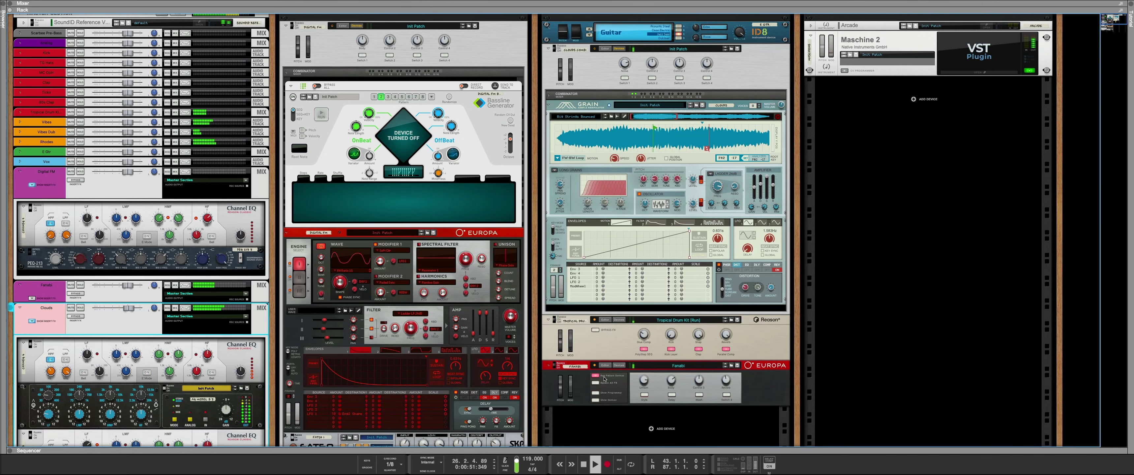
click(595, 400)
scroll(595, 401, down, 5)
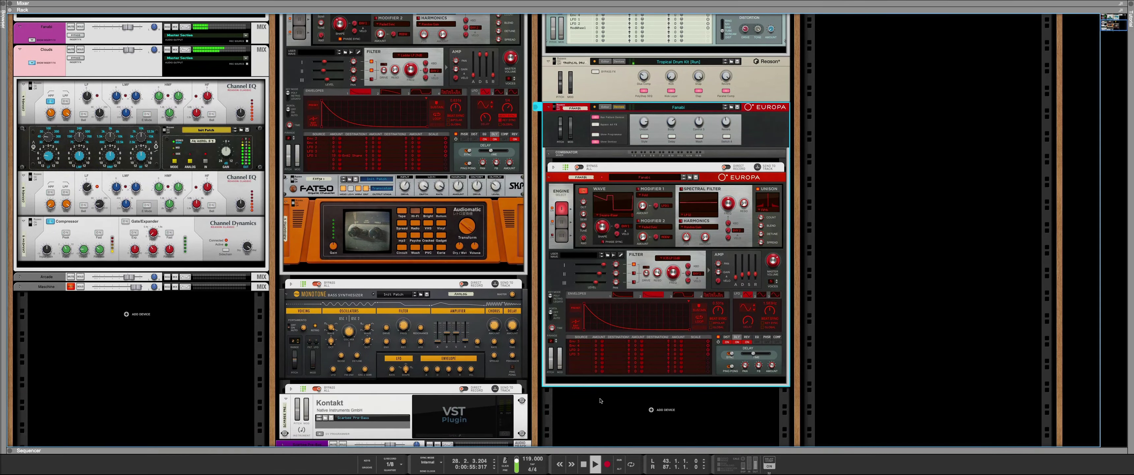
scroll(893, 326, up, 2)
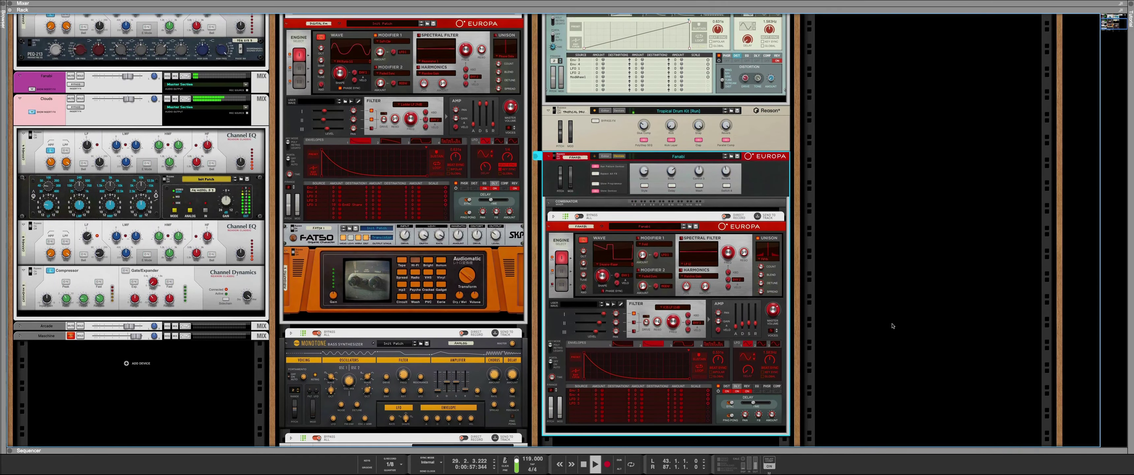
Step: Hide the insert effects of the Digital FM and Clouds mix channels in the rack
scroll(892, 326, up, 2)
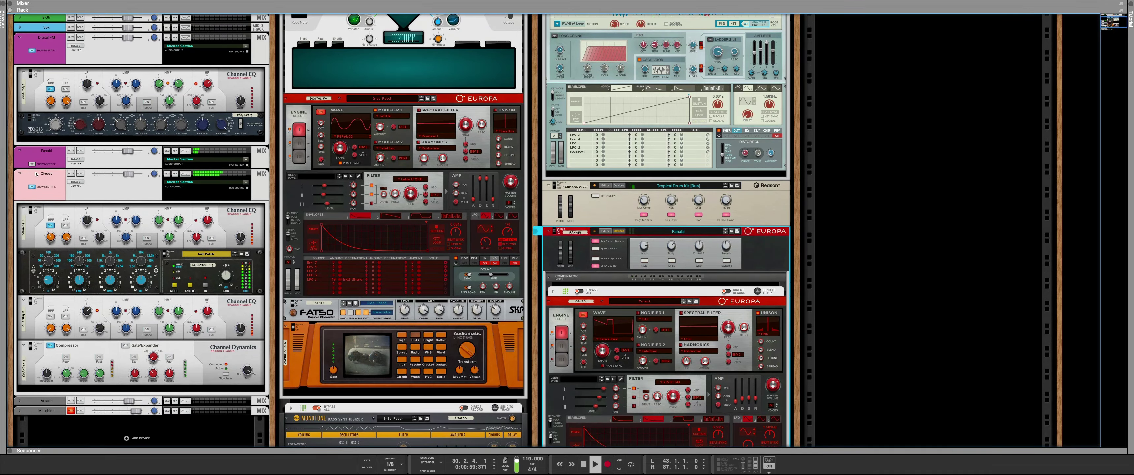
scroll(35, 51, up, 2)
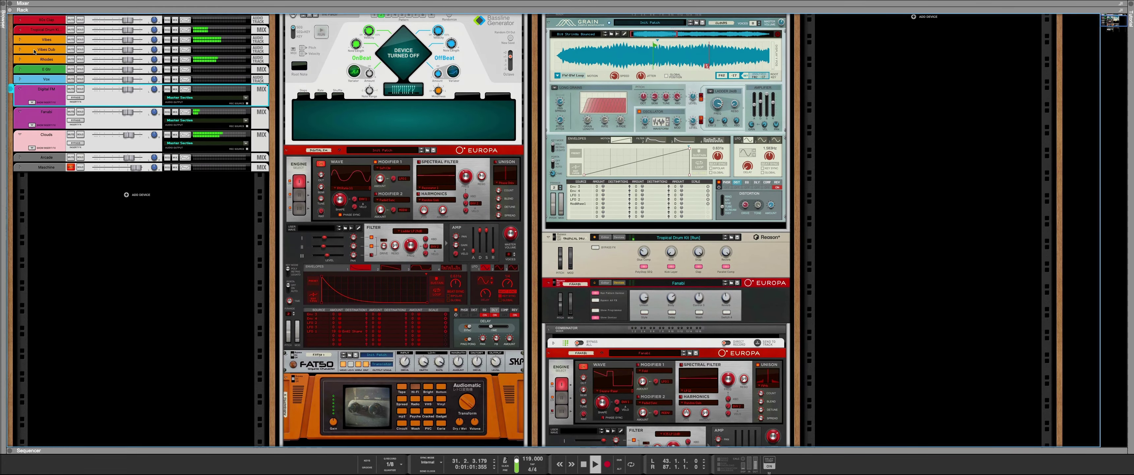
scroll(805, 107, up, 2)
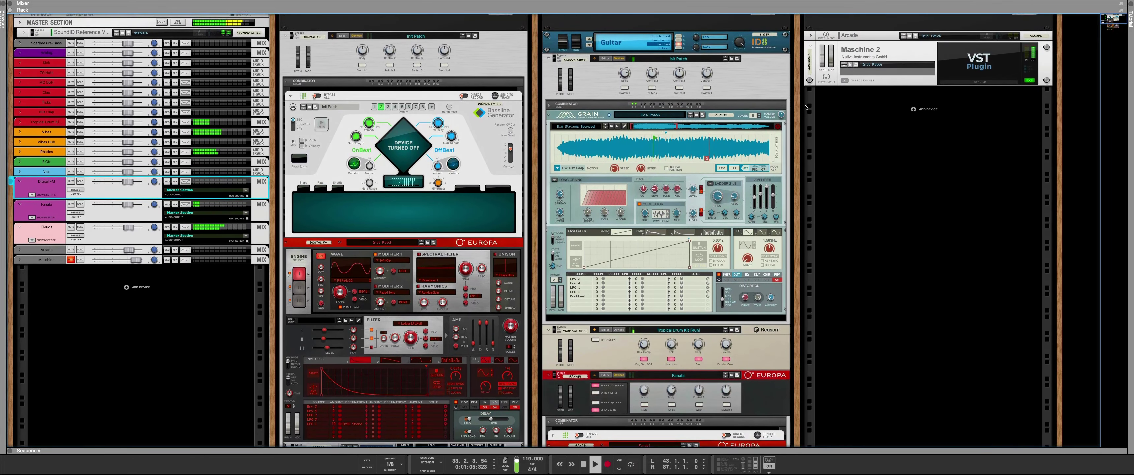
Step: Switch to the sequencer and examine the arrangement's later bars from the drum tracks down to the Clouds automation lanes
key(F7)
scroll(741, 139, right, 4)
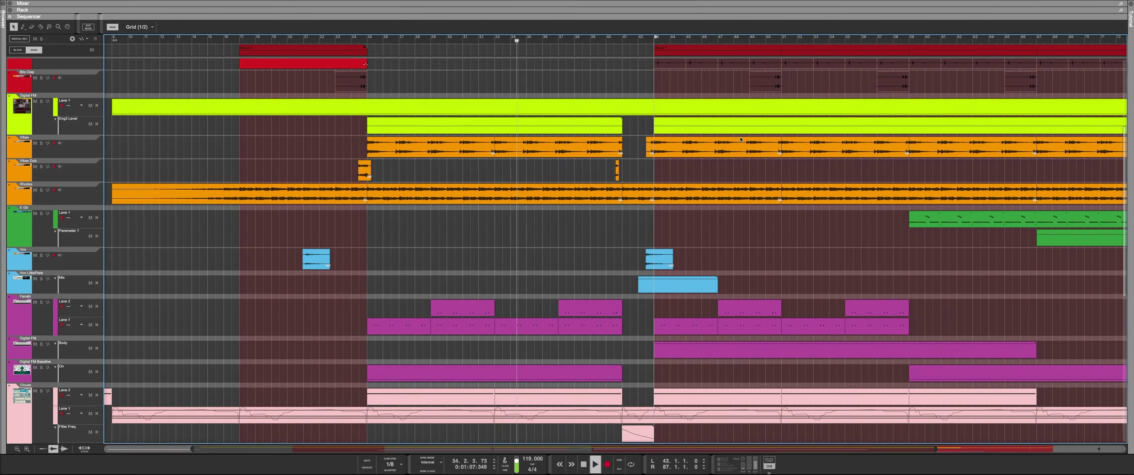
scroll(741, 139, right, 4)
scroll(740, 139, down, 1)
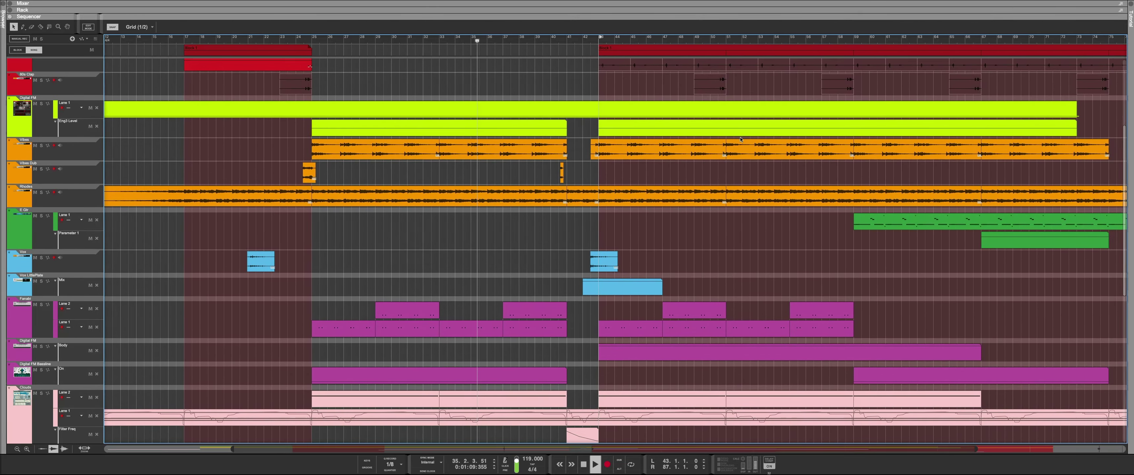
scroll(741, 139, right, 3)
scroll(741, 139, down, 2)
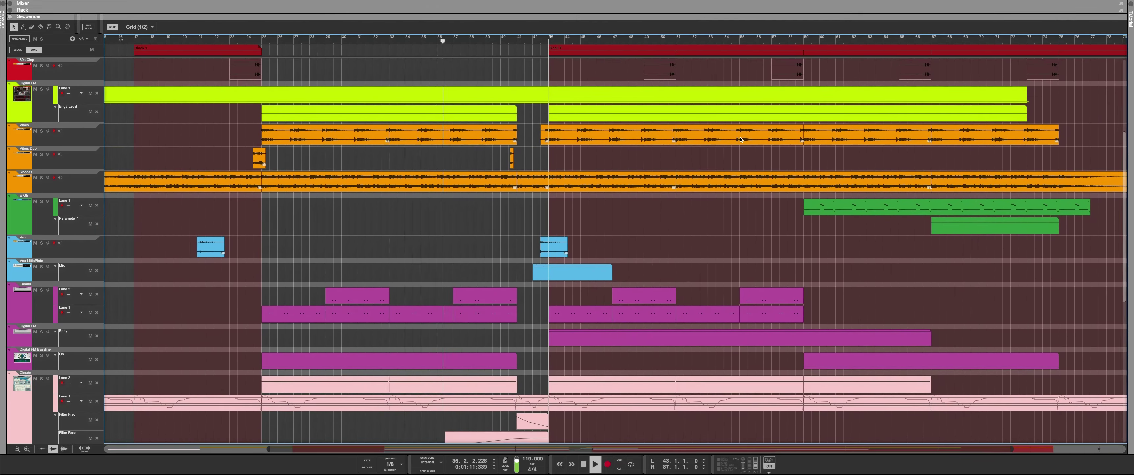
scroll(741, 139, right, 2)
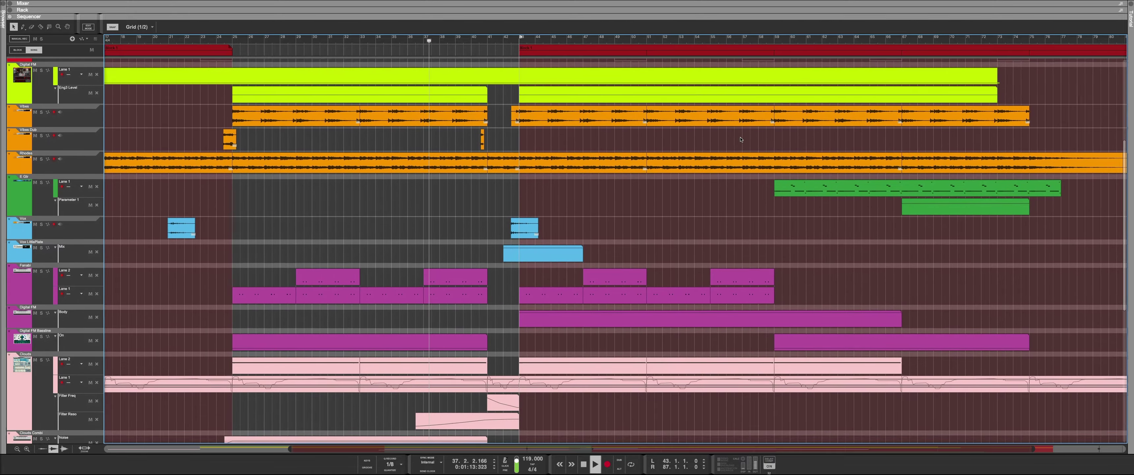
Step: Glance at the rack, then examine the bass and drum tracks from bar 43 onward in the sequencer
key(F6)
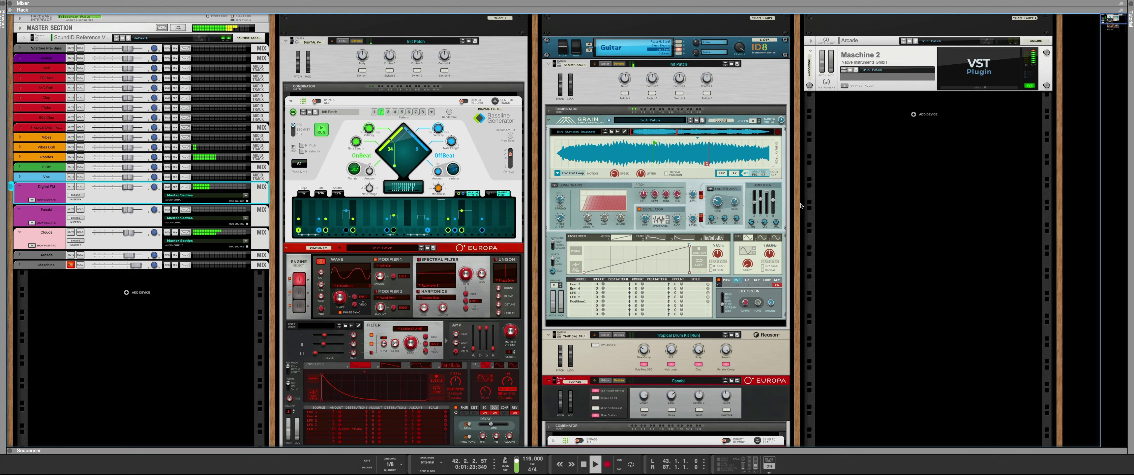
key(F7)
scroll(796, 206, up, 5)
scroll(797, 206, right, 3)
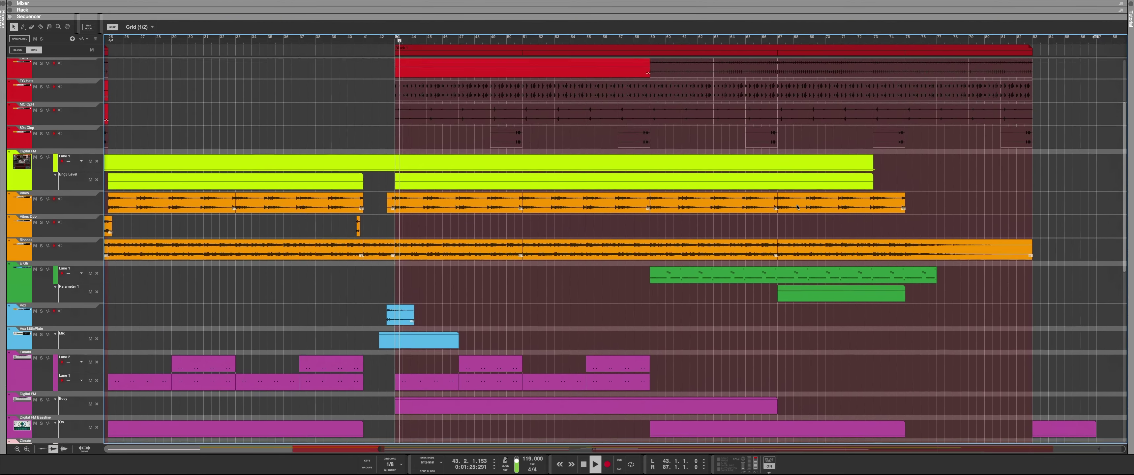
scroll(797, 207, up, 3)
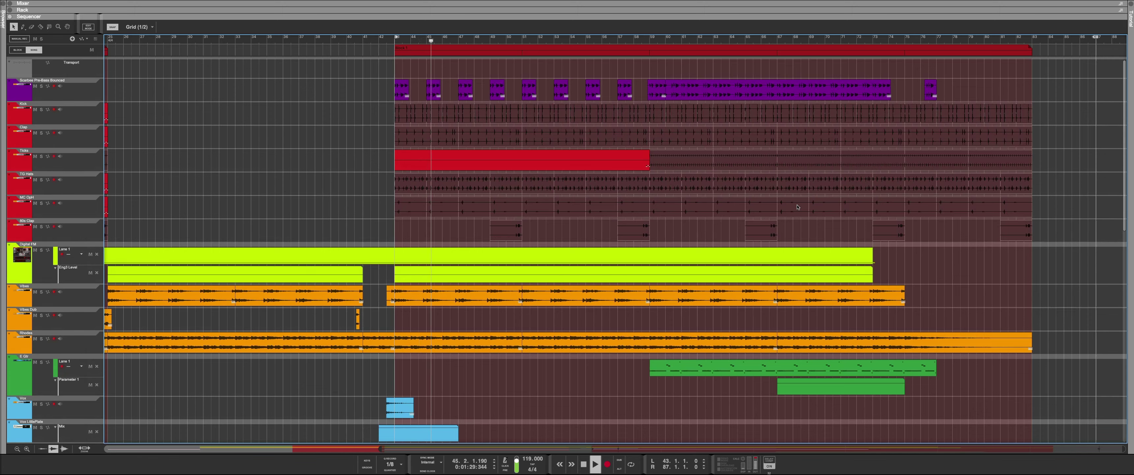
Step: Return to the rack, display the third engine of the Digital FM Europa synth, and look over the devices beneath it
key(F6)
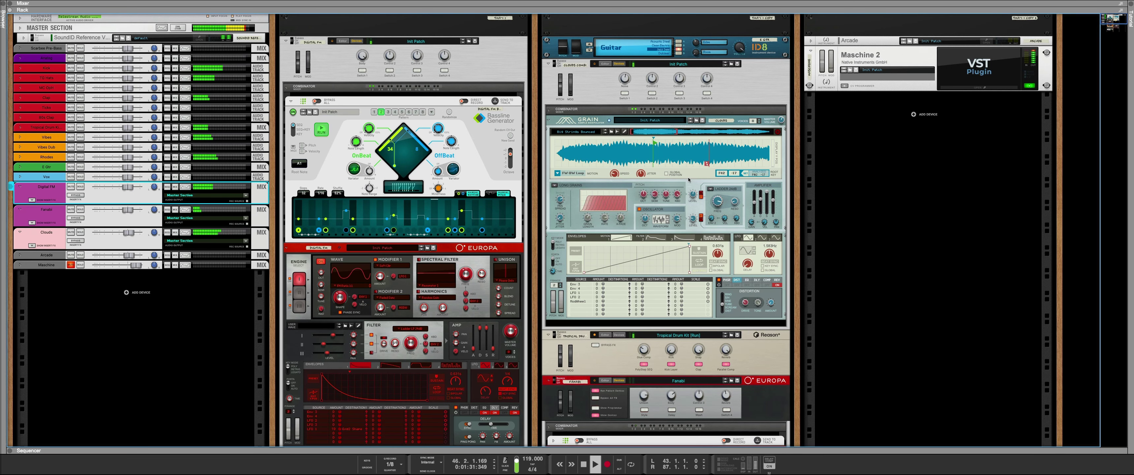
click(300, 306)
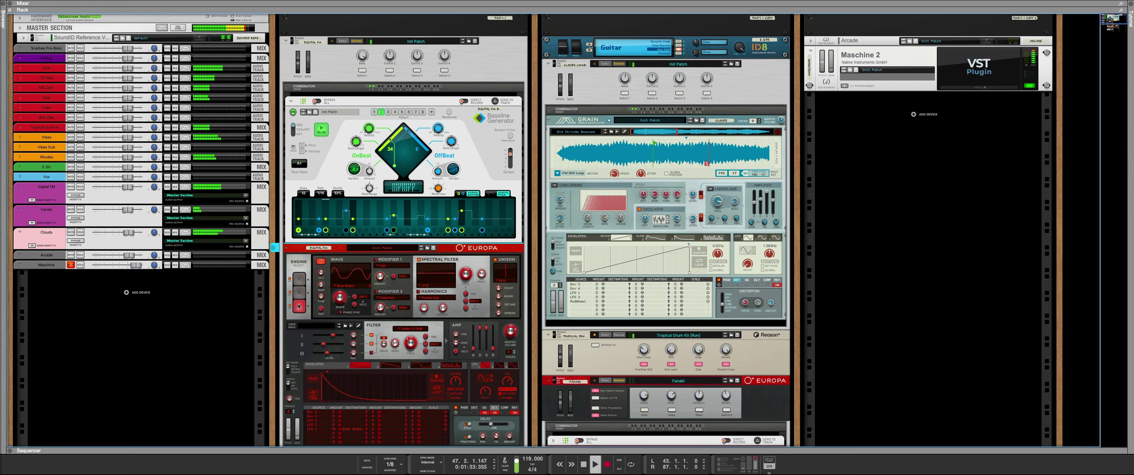
scroll(248, 319, down, 3)
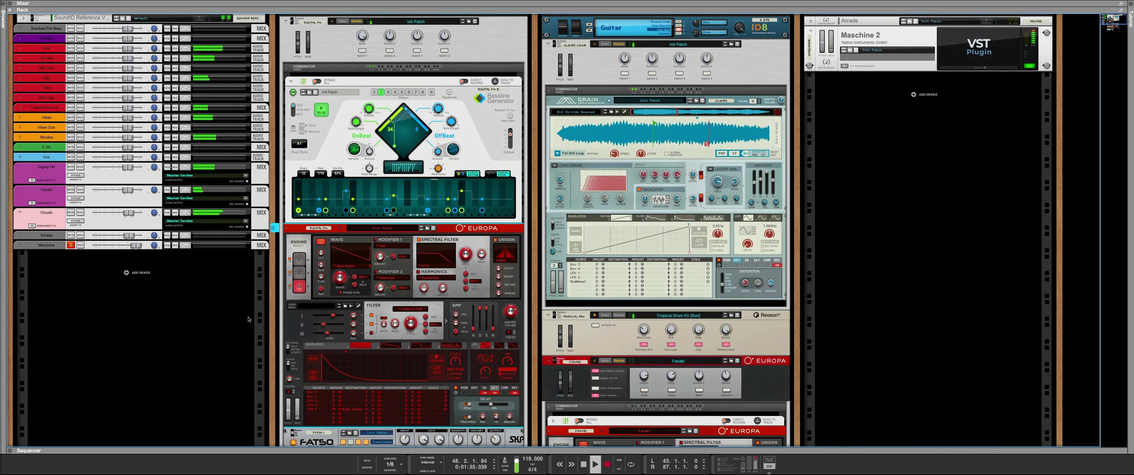
scroll(248, 319, down, 1)
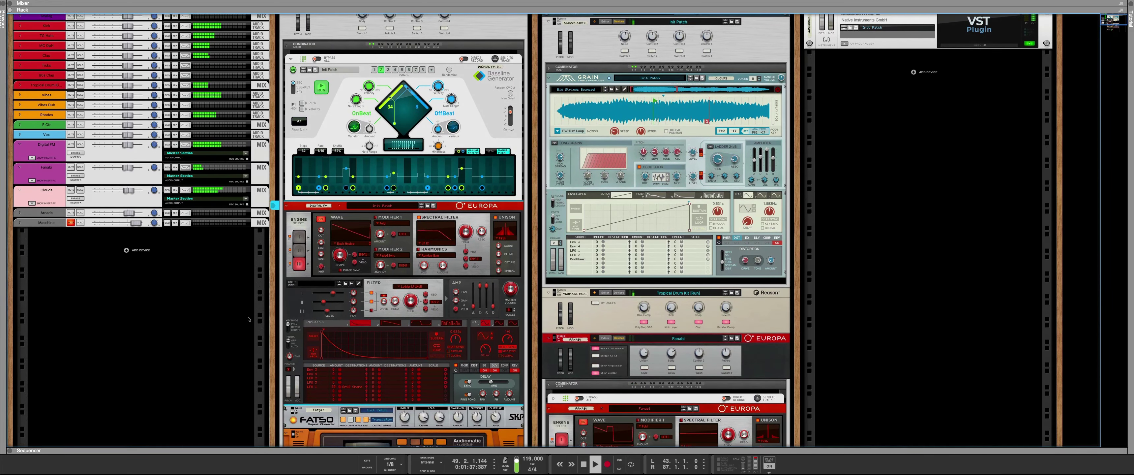
scroll(248, 319, up, 3)
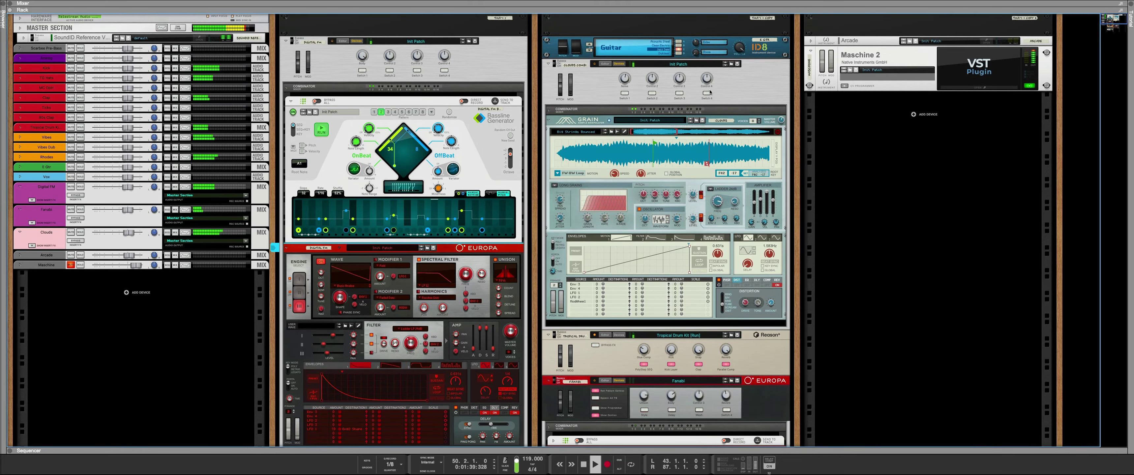
Step: Hide the devices of the Clouds Combinator and show those of the Tropical Drum Kit Combinator
click(619, 64)
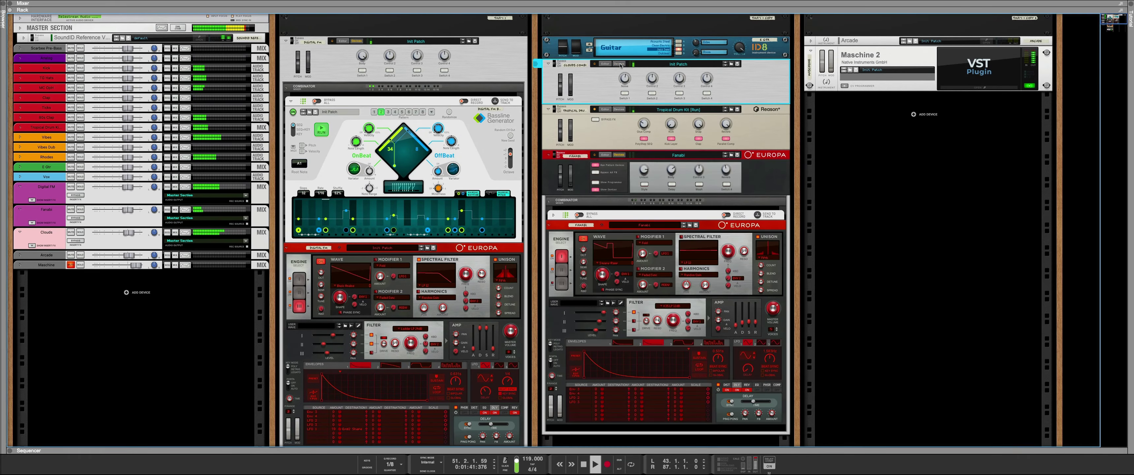
click(619, 110)
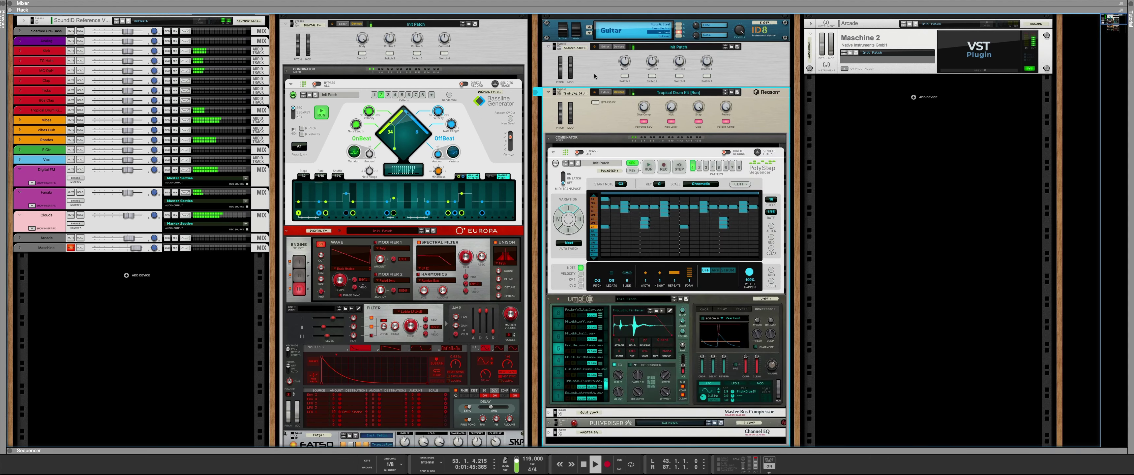
scroll(596, 66, down, 3)
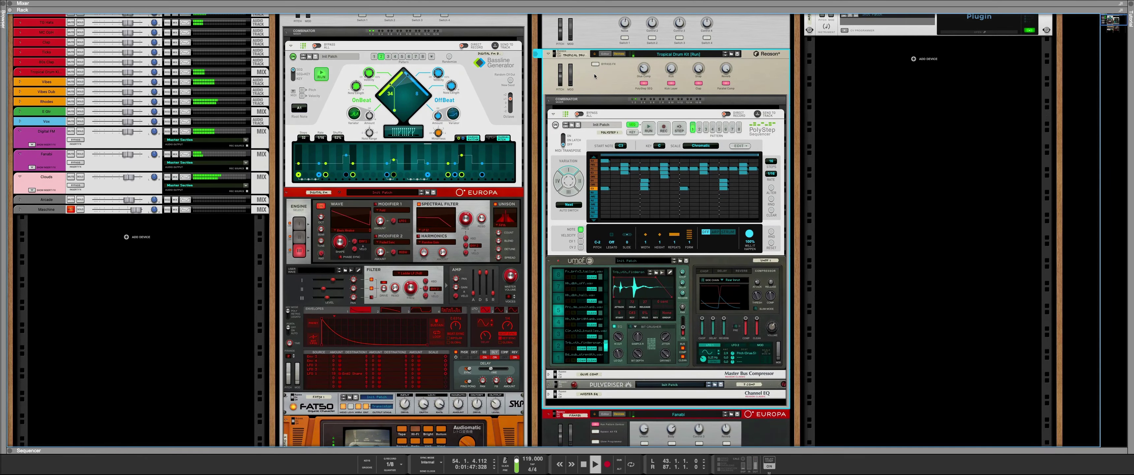
Step: View the upper tracks in the sequencer and the channel strips in the mixer, ending on the sequencer
key(F7)
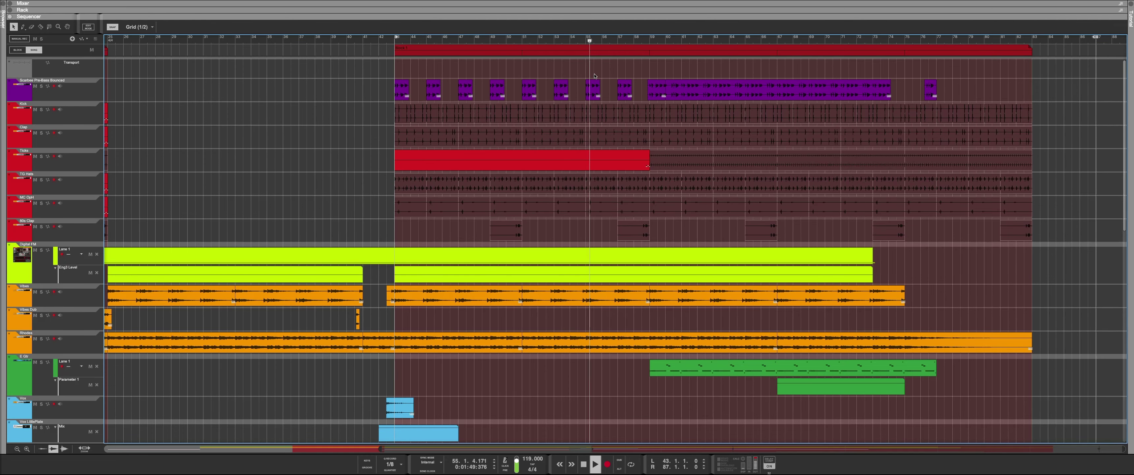
key(F5)
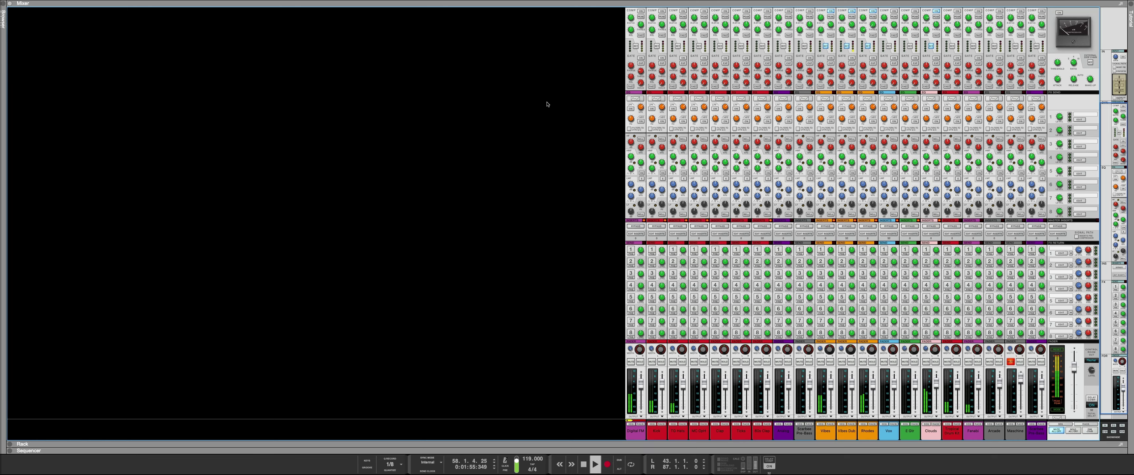
key(F7)
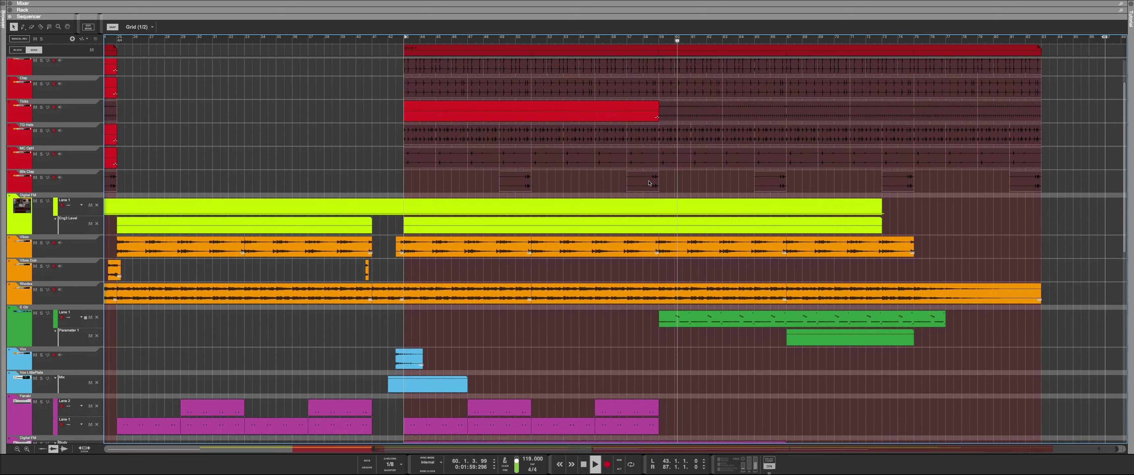
Step: Return to the rack, unfold the green guitar mix channel, and show its insert effects
key(F6)
scroll(649, 183, up, 3)
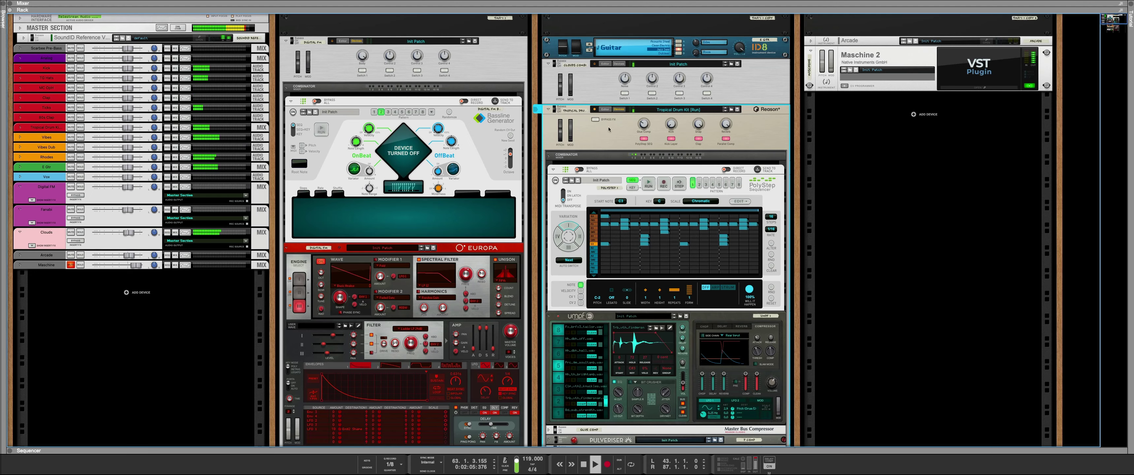
click(20, 168)
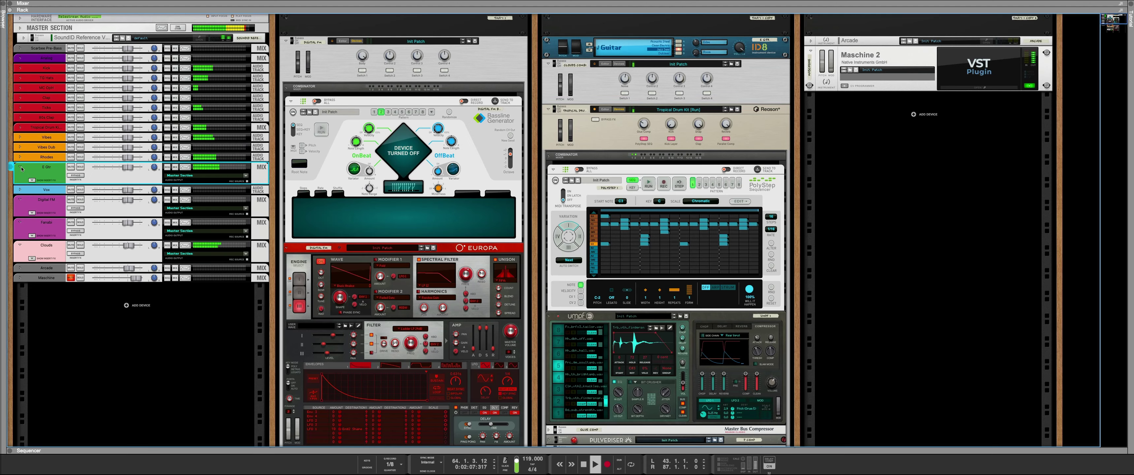
click(31, 179)
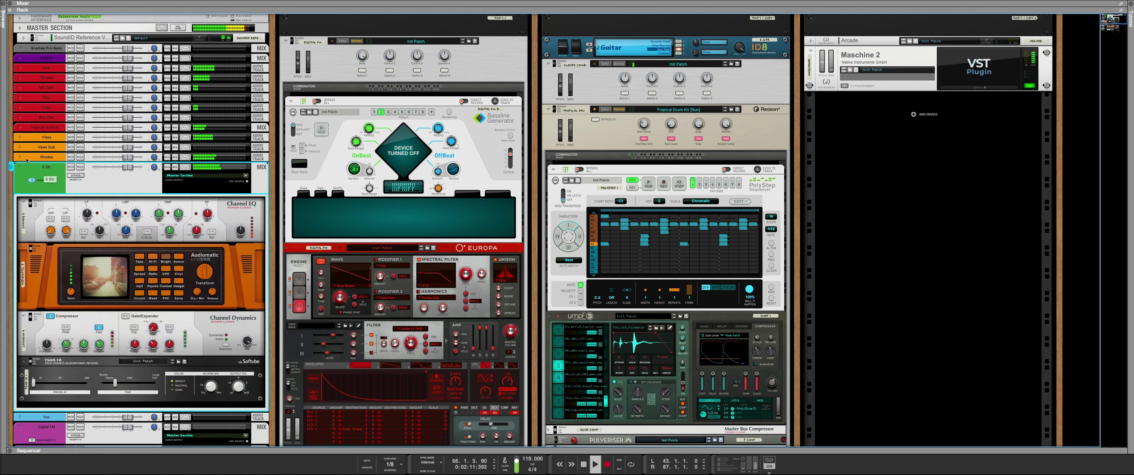
Step: Unfold the Vibes audio track in the rack and show its full chain of insert effects
click(19, 139)
click(32, 151)
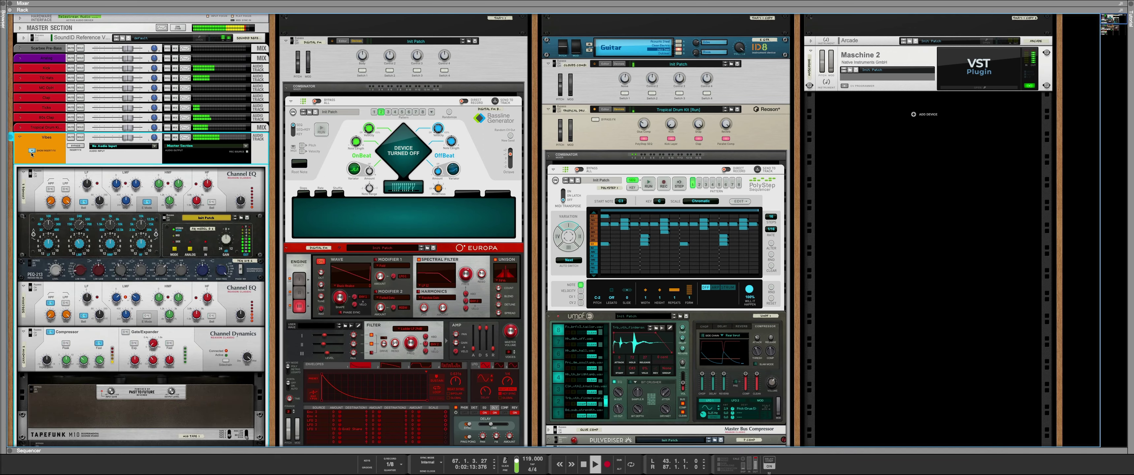
scroll(47, 151, down, 3)
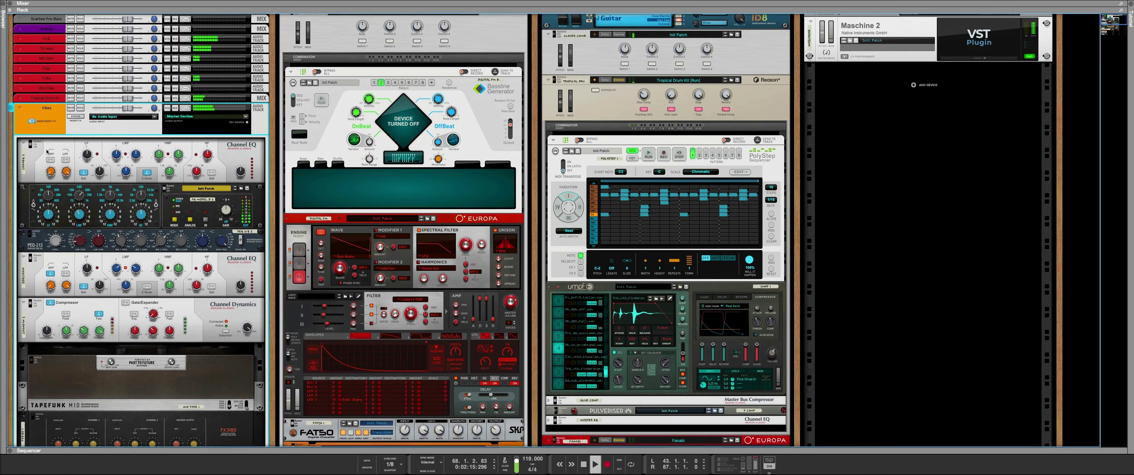
scroll(48, 151, down, 1)
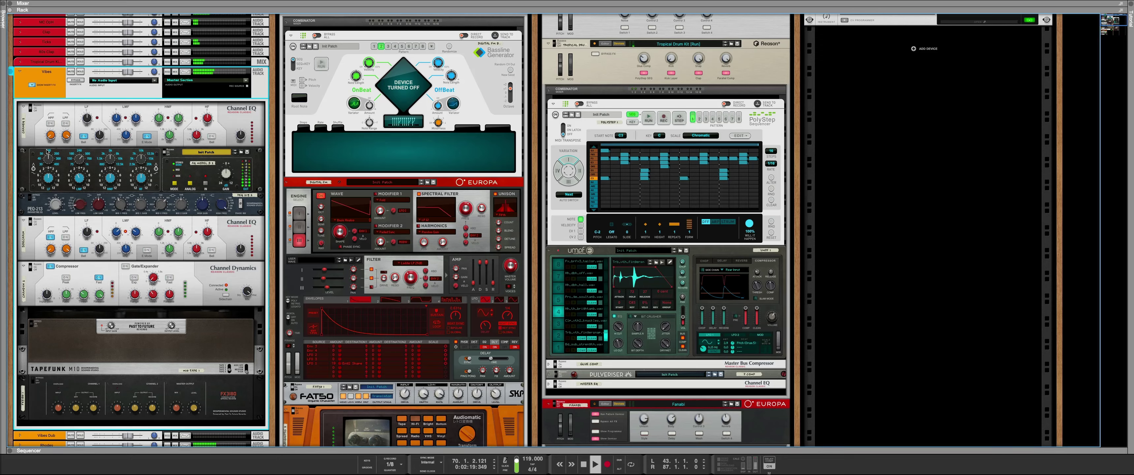
Step: Examine the lower tracks of the arrangement in the sequencer, with a look at the mixer's channel strips
key(F7)
scroll(356, 288, down, 3)
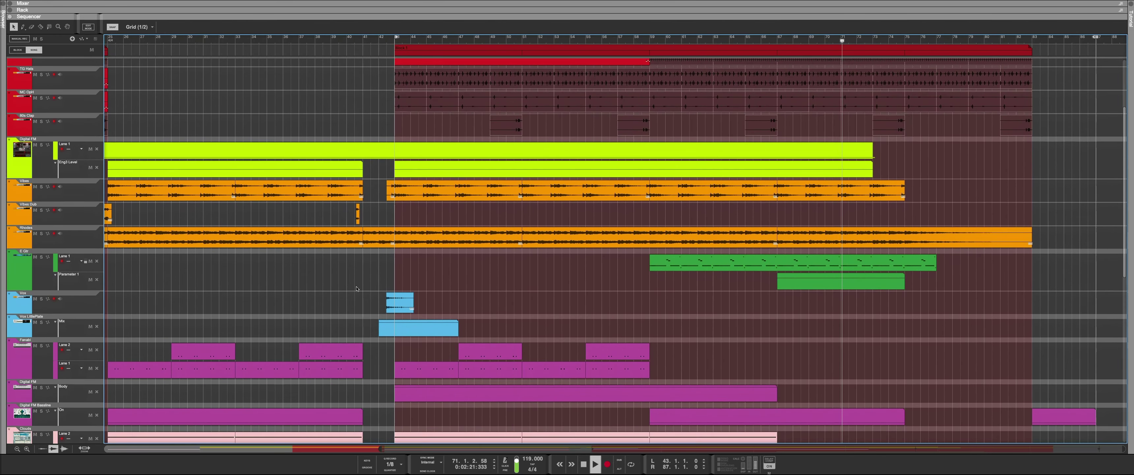
scroll(357, 289, down, 2)
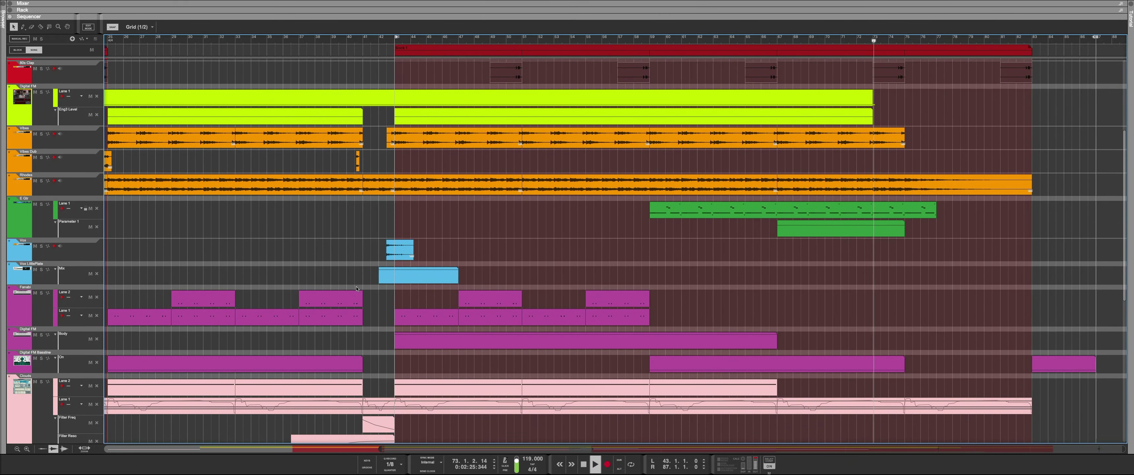
key(F5)
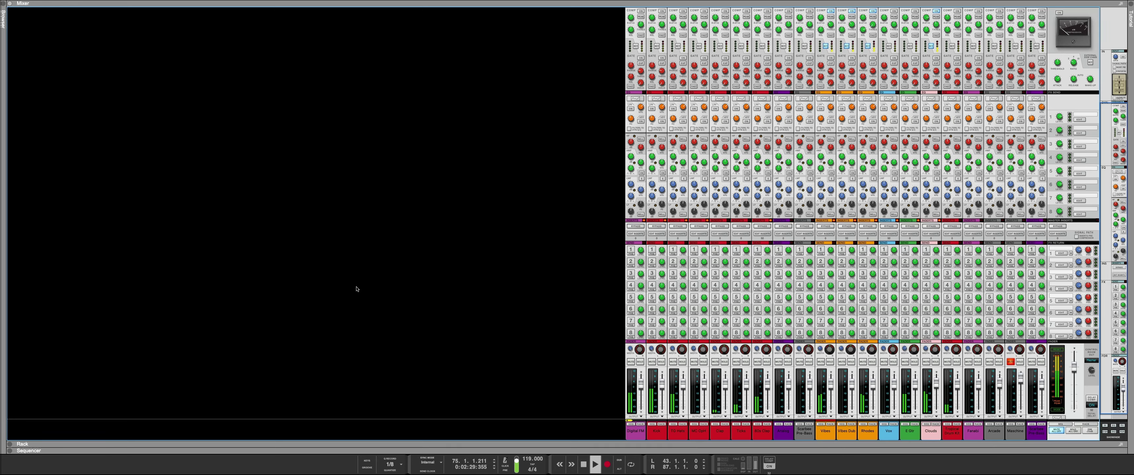
key(F7)
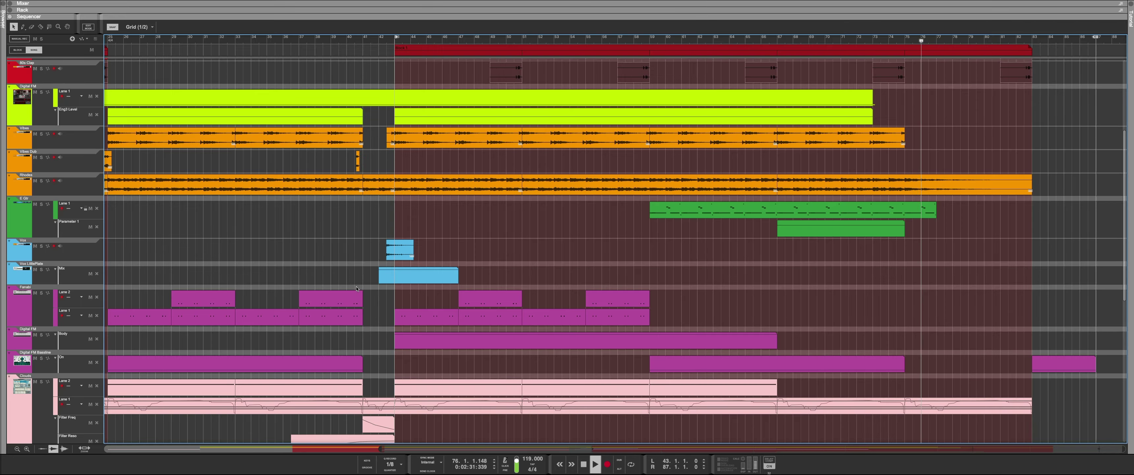
Step: Return to the rack, hide the devices of the Tropical Drum Kit Combinator, and switch back to the sequencer
key(F6)
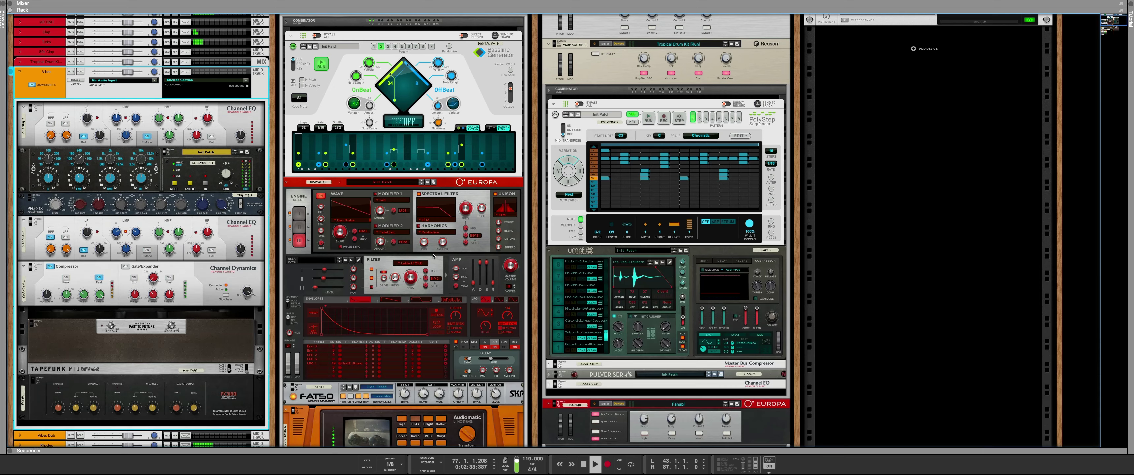
scroll(433, 255, up, 3)
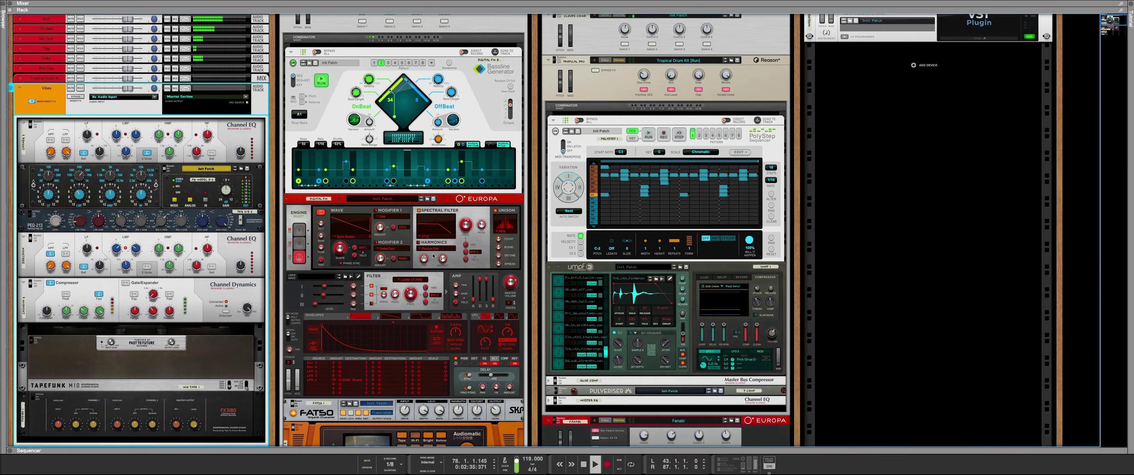
scroll(433, 255, up, 1)
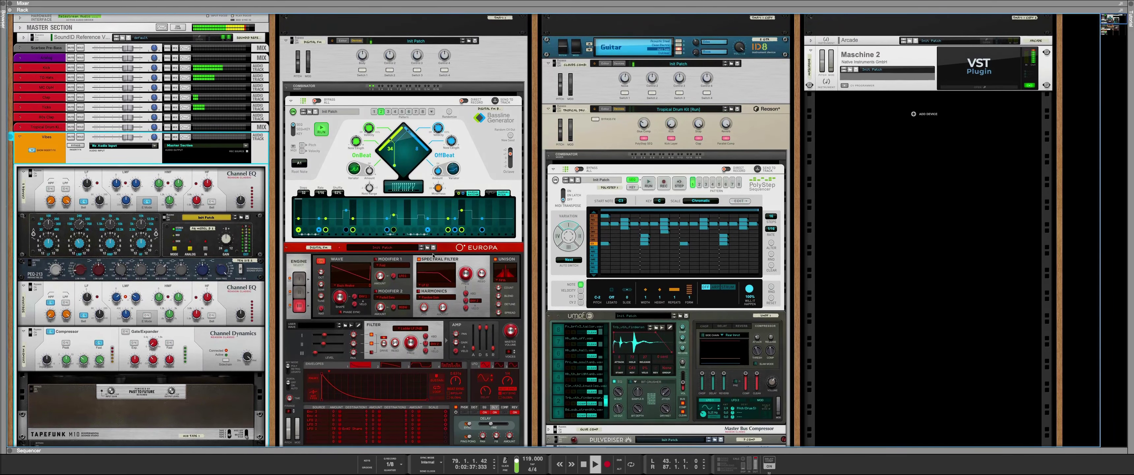
click(619, 109)
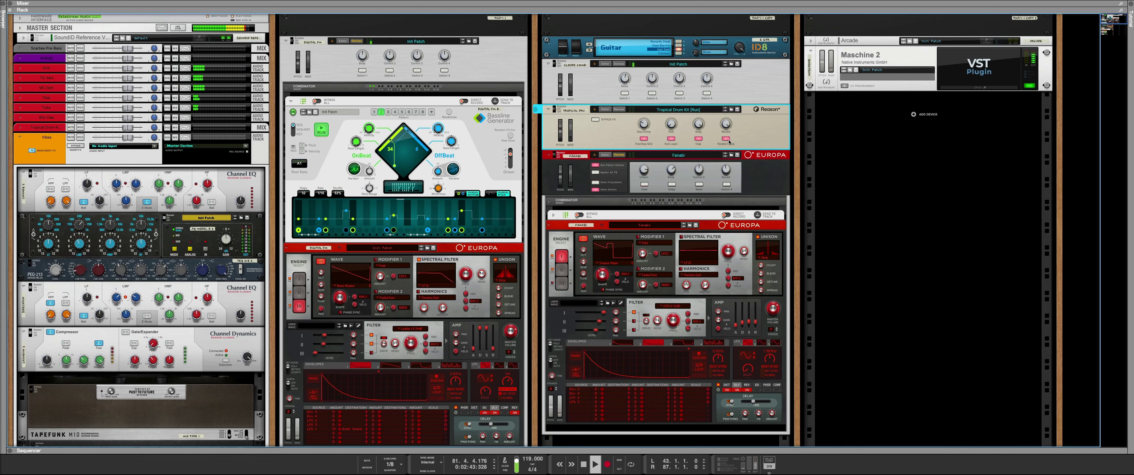
key(F7)
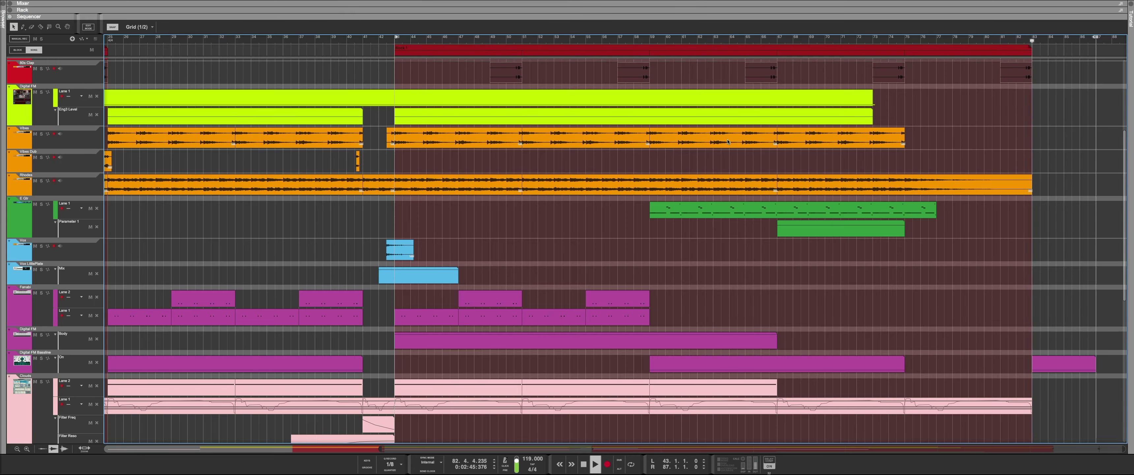